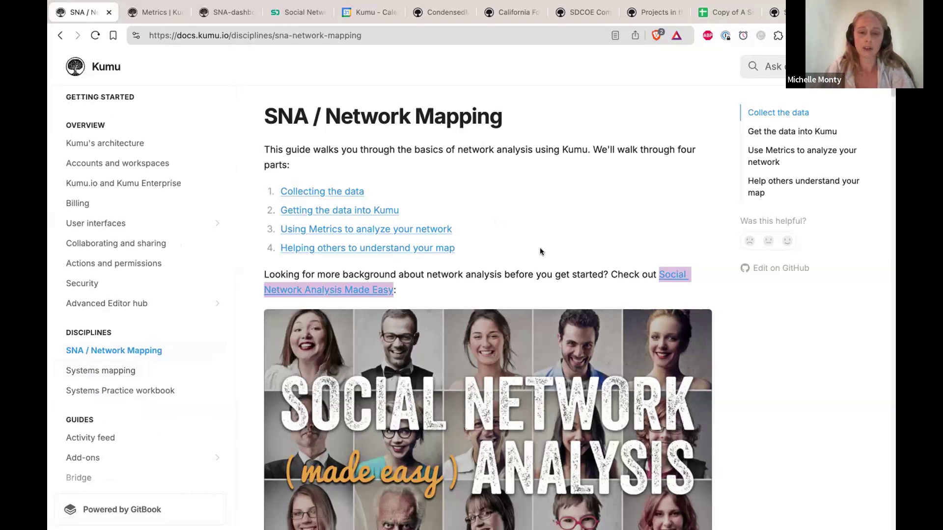
Review the introduction of the SNA / Network Mapping guide and the table of SNA metrics in the Metrics guide.
{"action": "scroll", "coordinate": [506, 318], "scroll_direction": "down", "scroll_amount": 3}
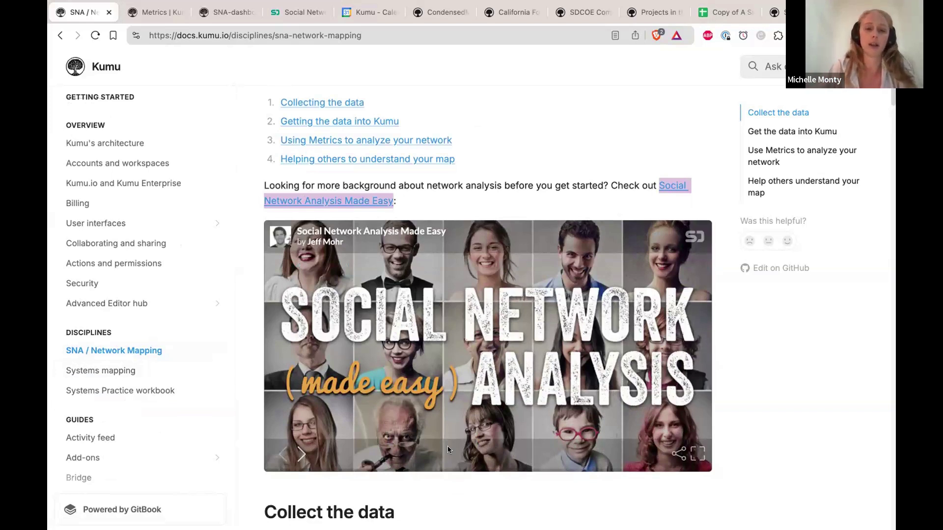
{"action": "scroll", "coordinate": [440, 327], "scroll_direction": "up", "scroll_amount": 3}
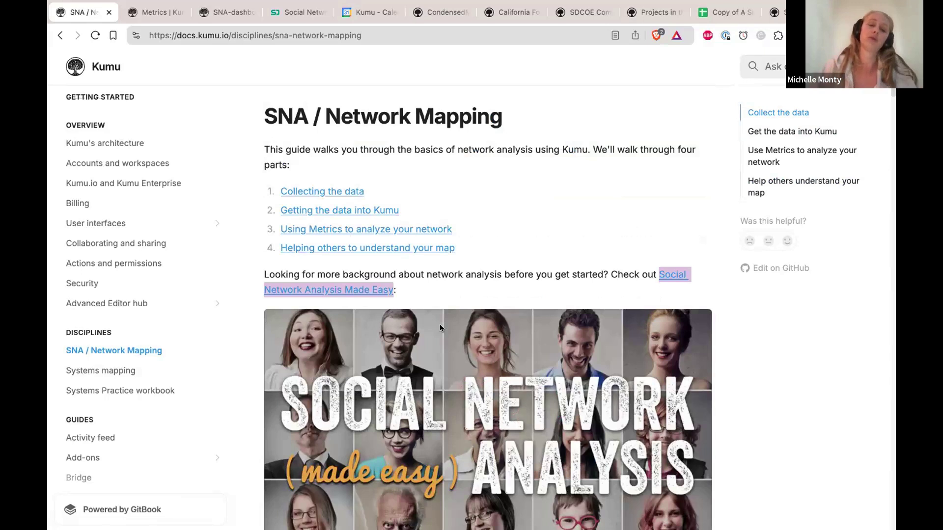
{"action": "left_click", "coordinate": [153, 11]}
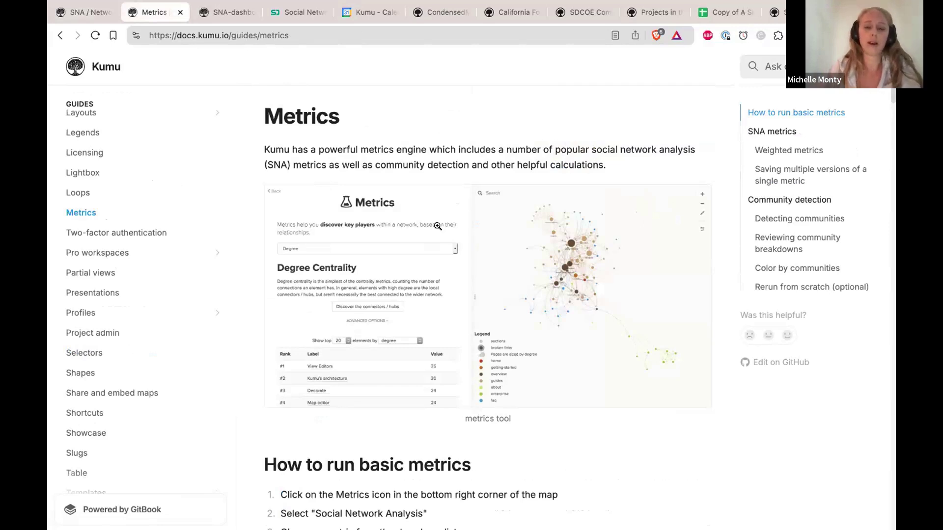
{"action": "scroll", "coordinate": [437, 226], "scroll_direction": "down", "scroll_amount": 1}
{"action": "scroll", "coordinate": [438, 226], "scroll_direction": "down", "scroll_amount": 5}
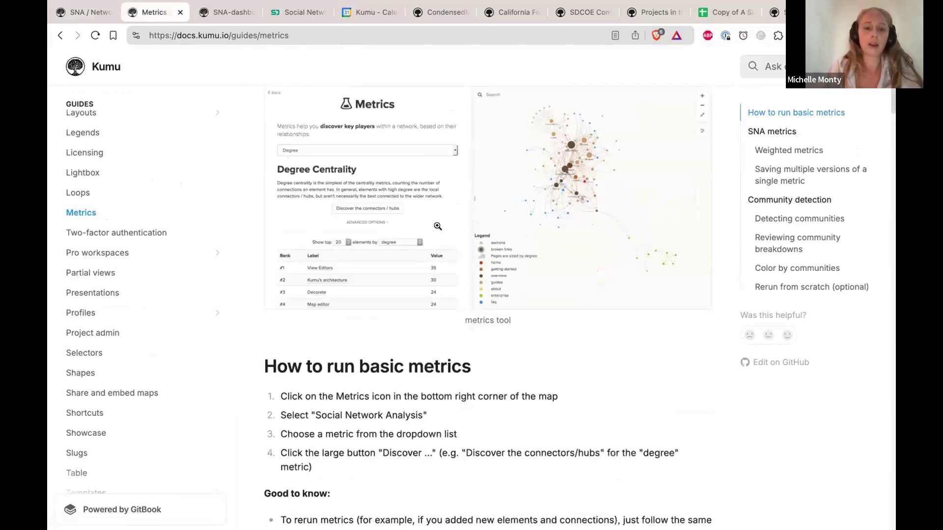
{"action": "scroll", "coordinate": [437, 229], "scroll_direction": "down", "scroll_amount": 8}
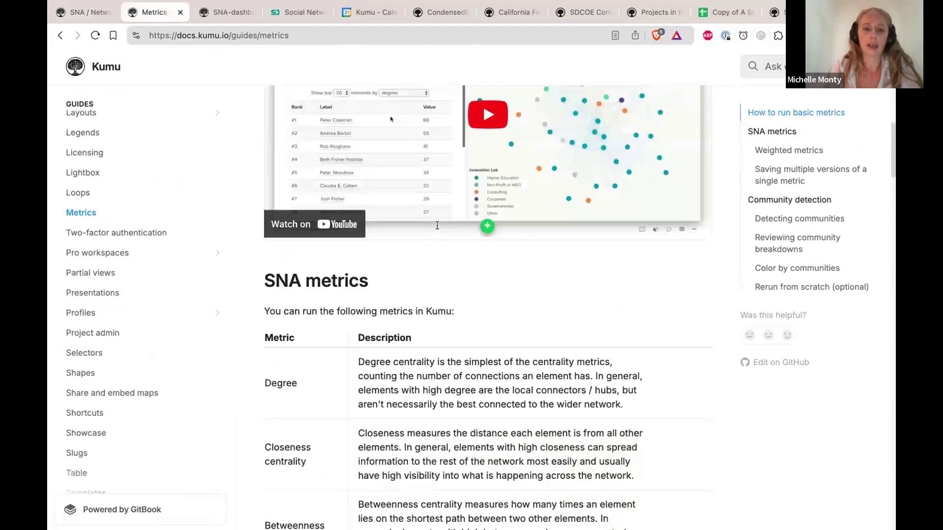
{"action": "scroll", "coordinate": [437, 226], "scroll_direction": "down", "scroll_amount": 8}
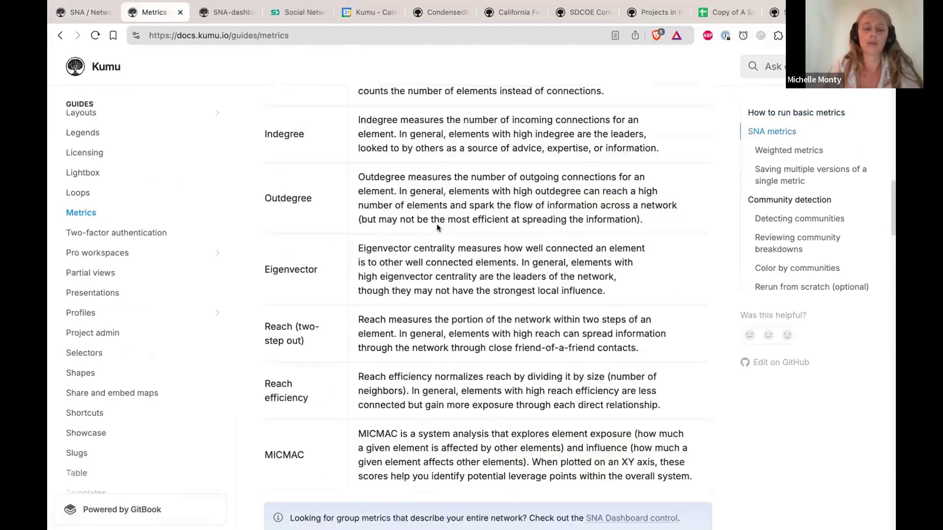
{"action": "scroll", "coordinate": [437, 224], "scroll_direction": "up", "scroll_amount": 20}
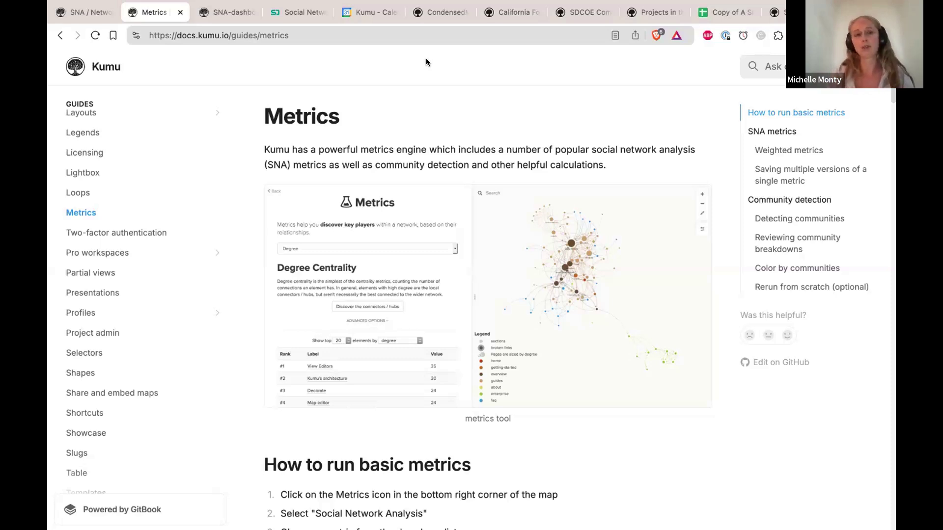
Open the CondensedModels map, inspect one connection between two elements, and hide the Activity elements.
{"action": "left_click", "coordinate": [438, 12]}
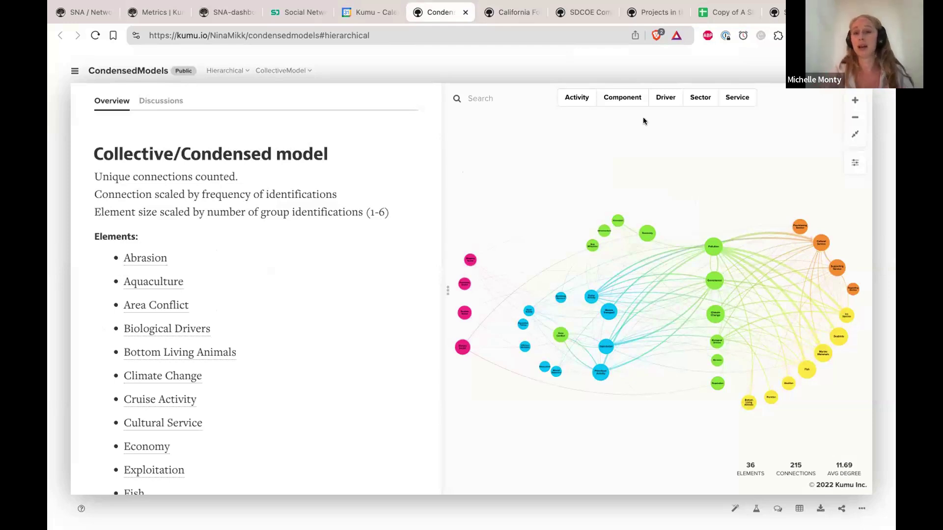
{"action": "left_click", "coordinate": [585, 320]}
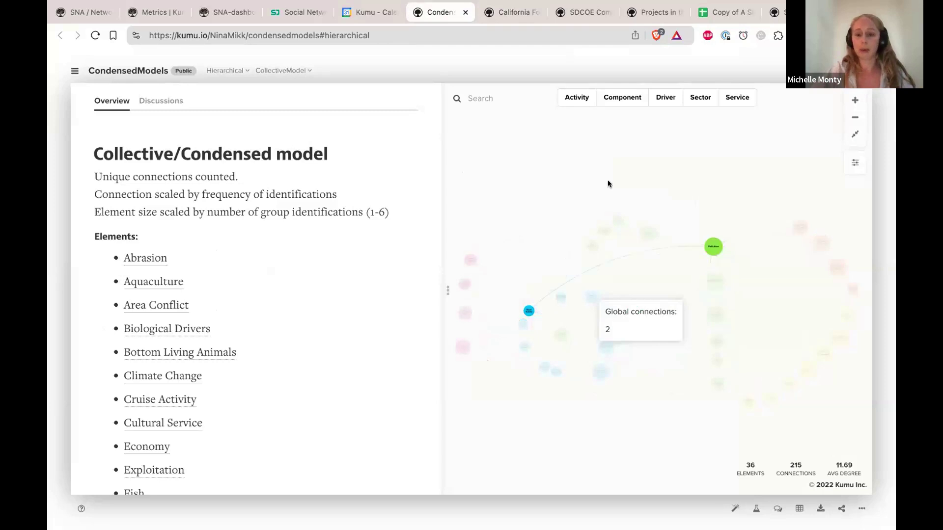
{"action": "left_click", "coordinate": [608, 183]}
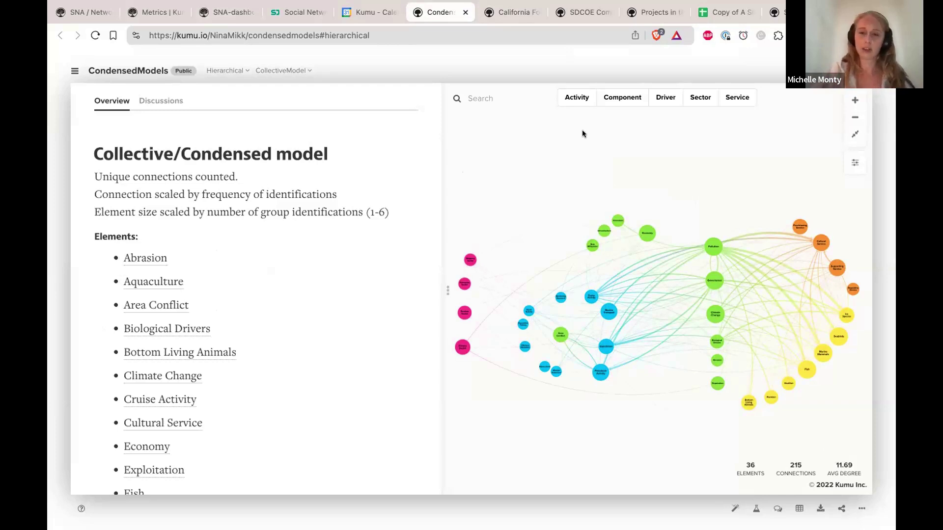
{"action": "left_click", "coordinate": [573, 101]}
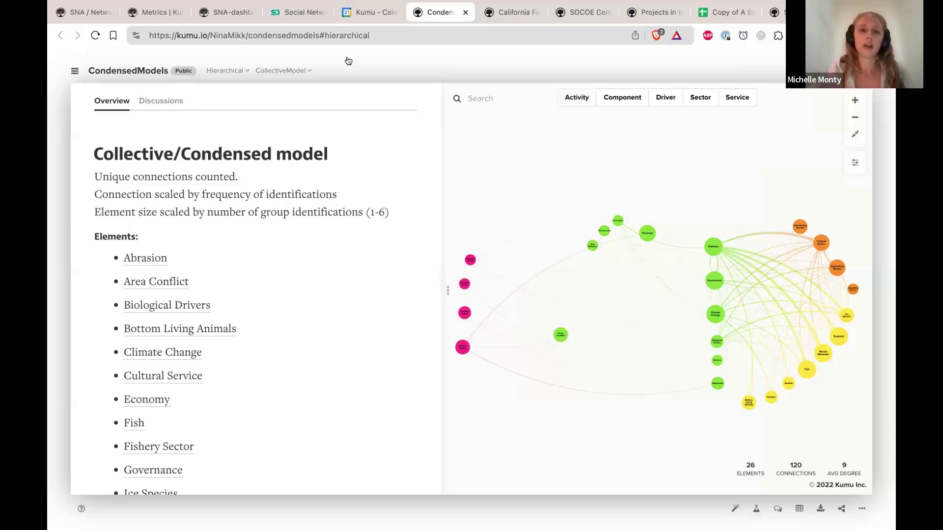
Read the available metrics in the SNA-dashboard control guide and highlight the average degree description.
{"action": "key", "text": "super+3"}
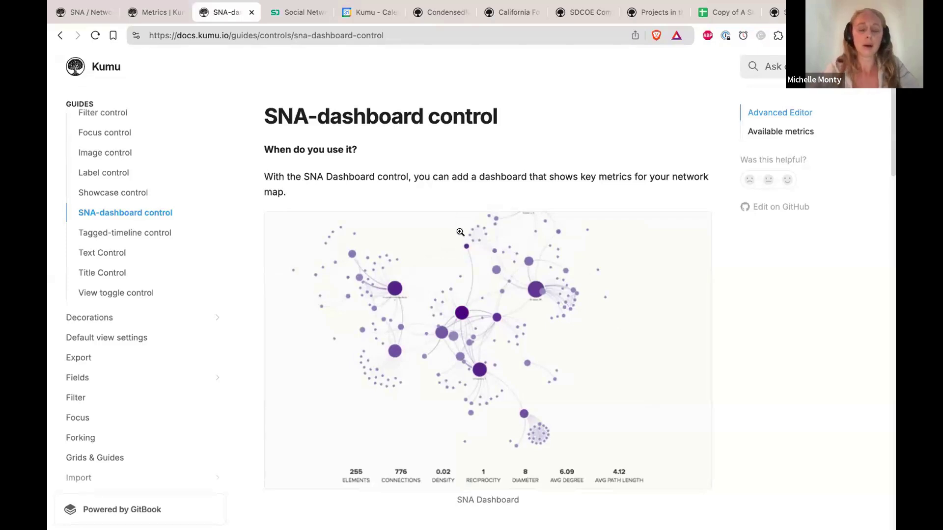
{"action": "scroll", "coordinate": [460, 233], "scroll_direction": "down", "scroll_amount": 5}
{"action": "scroll", "coordinate": [460, 235], "scroll_direction": "down", "scroll_amount": 10}
{"action": "scroll", "coordinate": [474, 227], "scroll_direction": "down", "scroll_amount": 5}
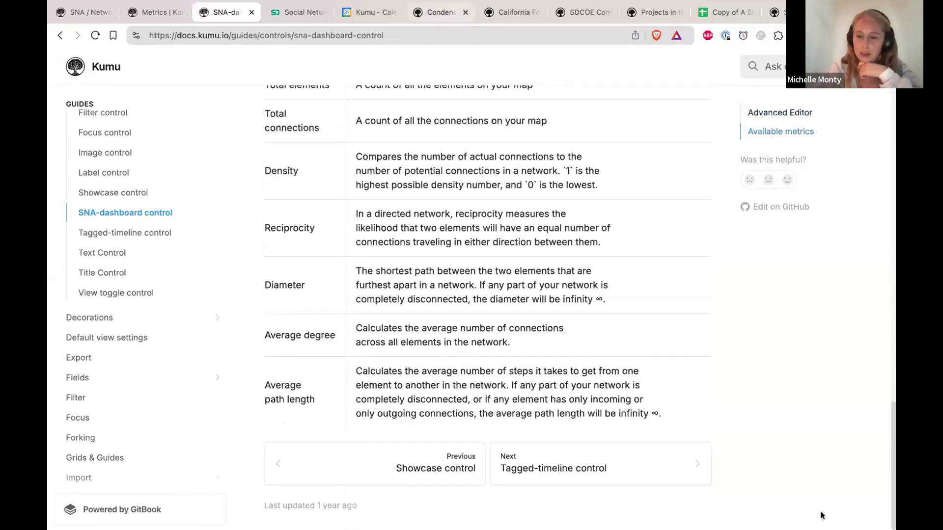
{"action": "left_click", "coordinate": [442, 12]}
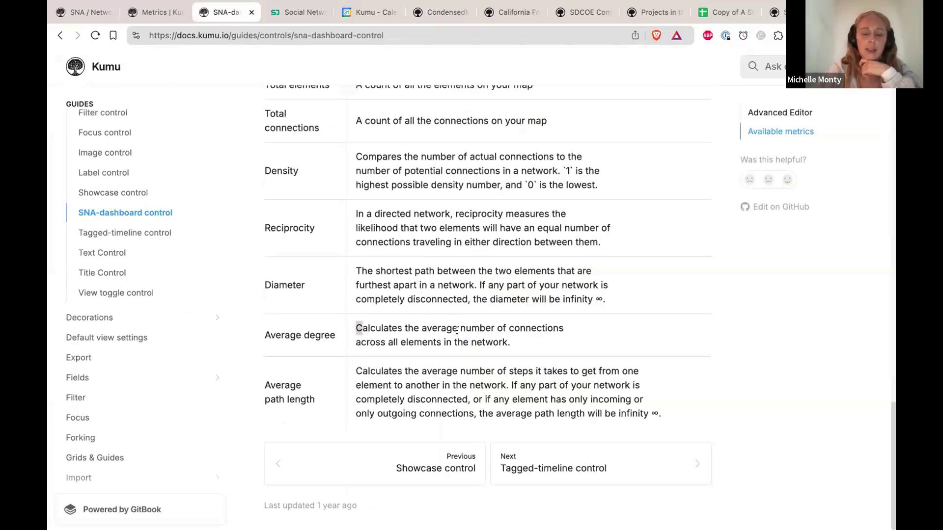
{"action": "left_click_drag", "start_coordinate": [356, 329], "coordinate": [501, 338]}
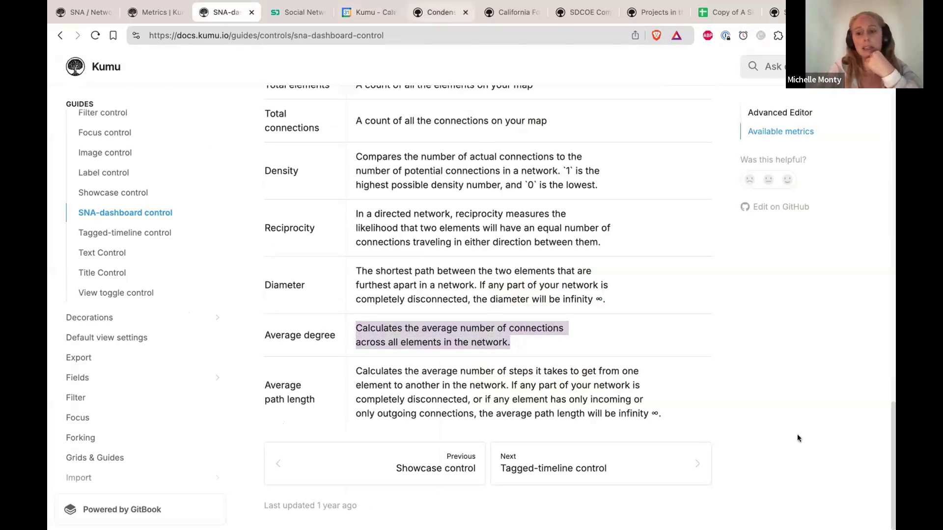
Compare the dashboards of the CondensedModels and California Forest and Fire Peer Connect maps with the documented metric descriptions.
{"action": "key", "text": "super+6"}
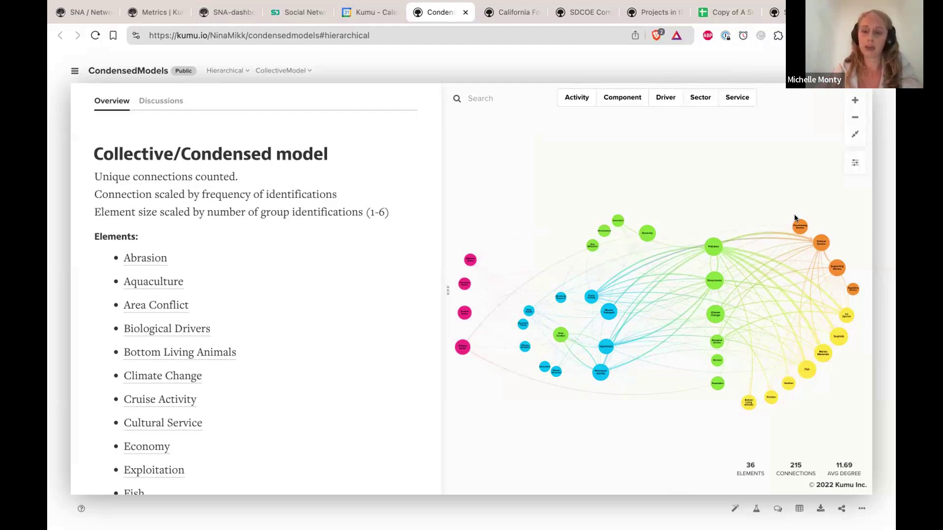
{"action": "left_click", "coordinate": [502, 14]}
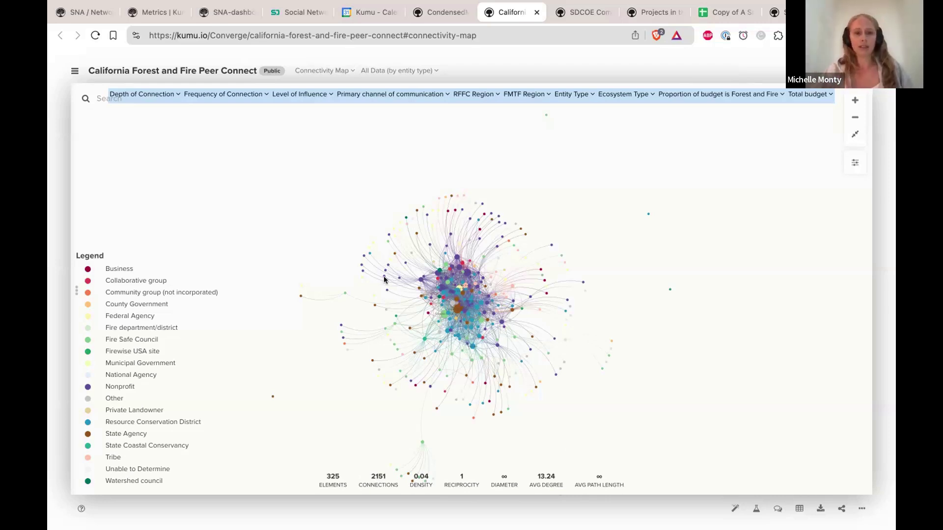
{"action": "key", "text": "super+3"}
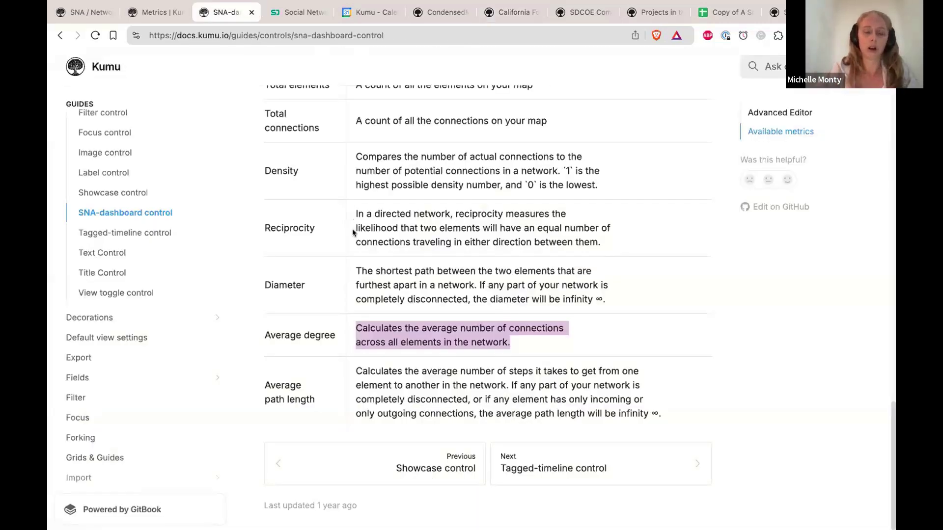
{"action": "scroll", "coordinate": [354, 229], "scroll_direction": "up", "scroll_amount": 1}
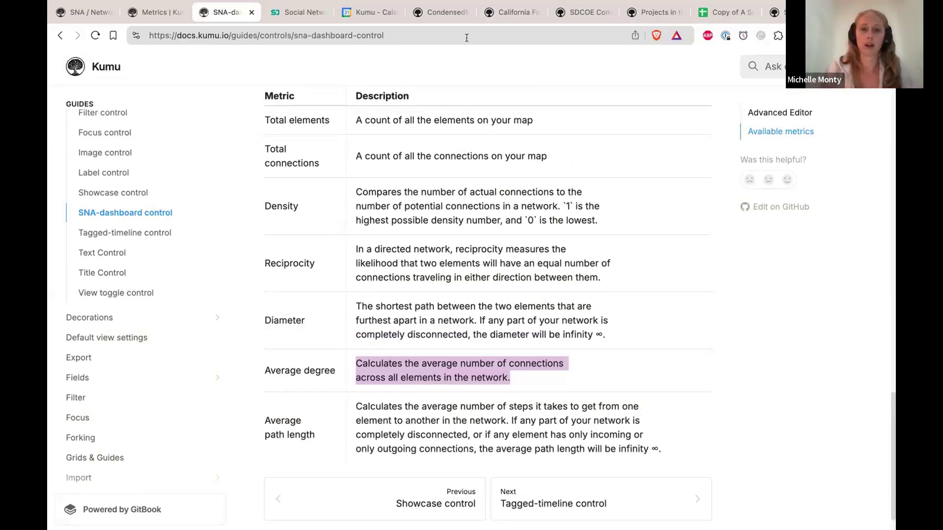
{"action": "left_click", "coordinate": [511, 12]}
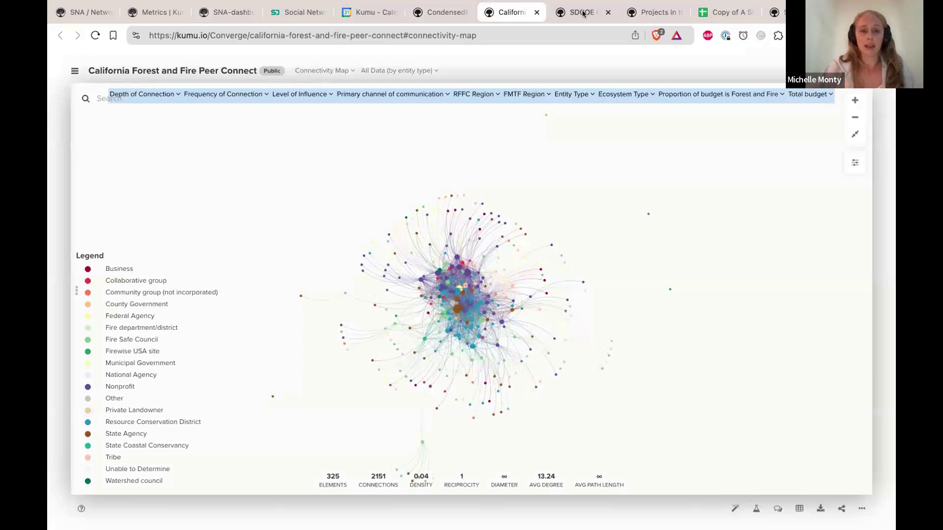
Open the SDCOE communication map and view it with the Degree and Betweenness controls.
{"action": "left_click", "coordinate": [582, 13]}
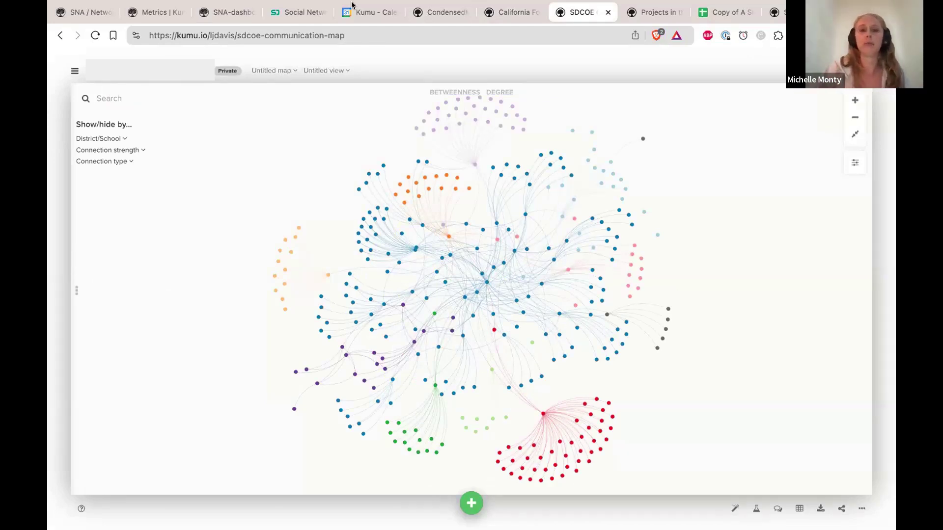
{"action": "left_click", "coordinate": [501, 93]}
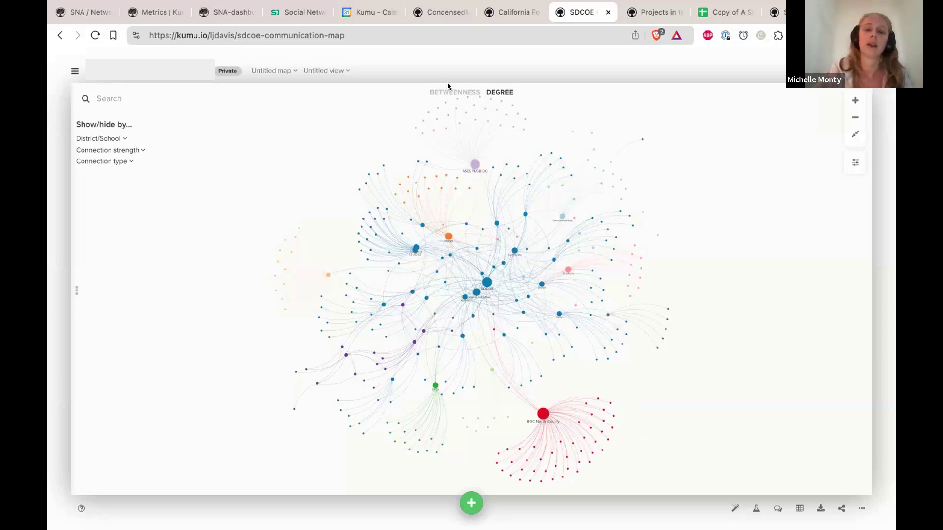
{"action": "left_click", "coordinate": [456, 93]}
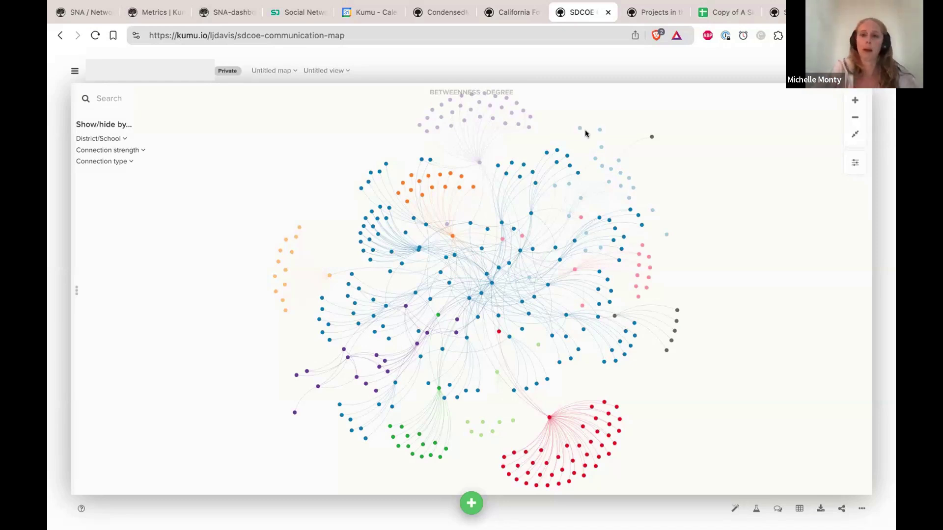
{"action": "left_click", "coordinate": [654, 12]}
{"action": "left_click", "coordinate": [432, 92]}
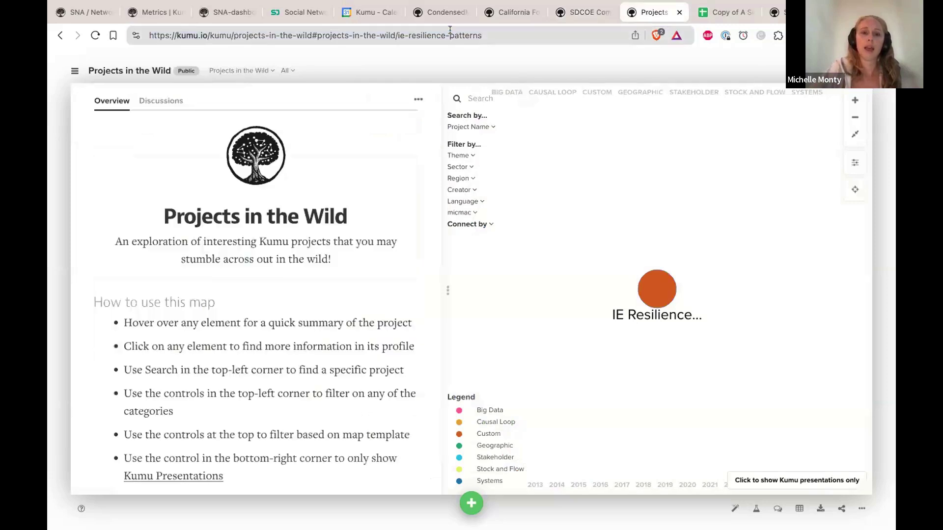
{"action": "left_click_drag", "start_coordinate": [310, 34], "coordinate": [510, 32]}
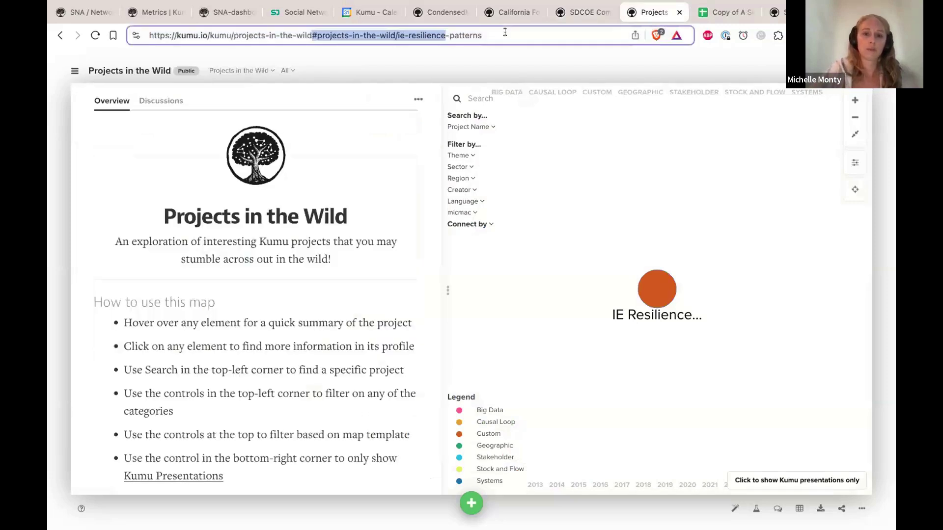
{"action": "key", "text": "BackSpace"}
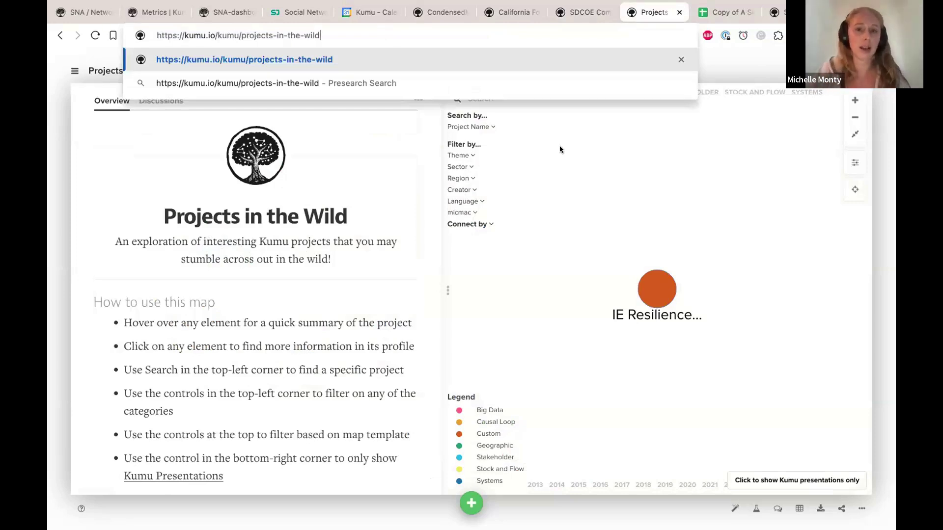
{"action": "key", "text": "Return"}
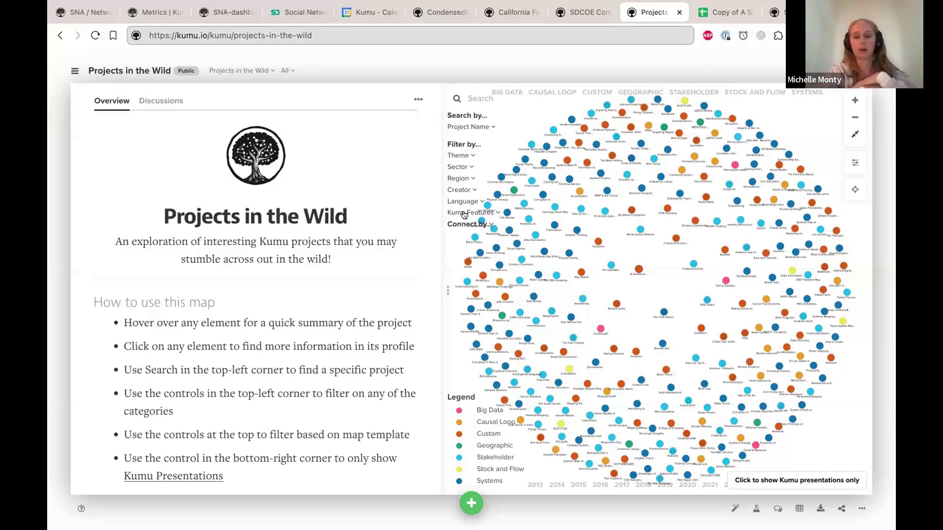
Filter the projects by the Kumu feature SNA metrics.
{"action": "left_click", "coordinate": [464, 212]}
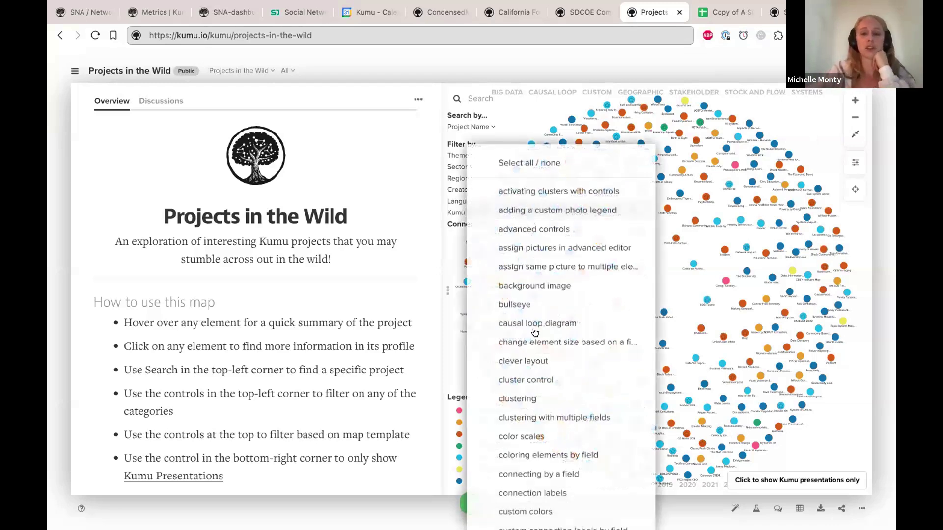
{"action": "scroll", "coordinate": [533, 354], "scroll_direction": "down", "scroll_amount": 15}
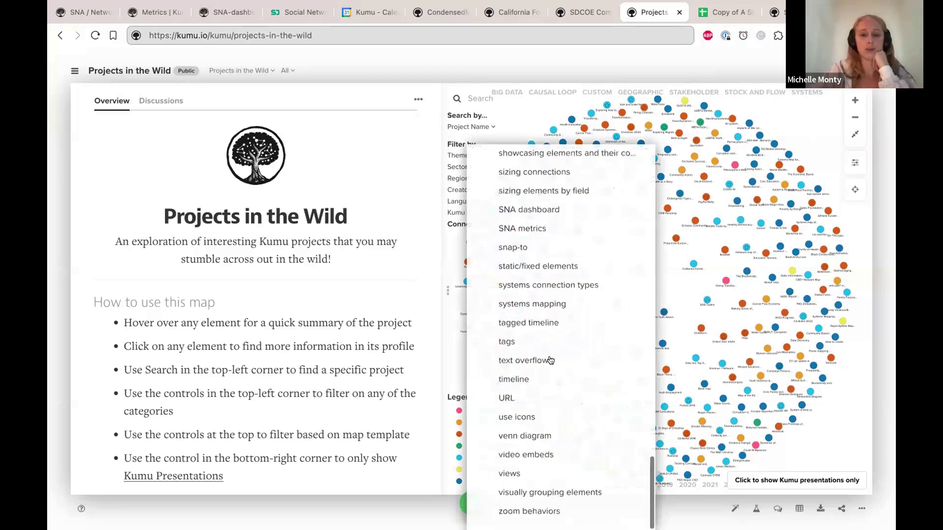
{"action": "scroll", "coordinate": [547, 296], "scroll_direction": "up", "scroll_amount": 2}
{"action": "left_click", "coordinate": [547, 294]}
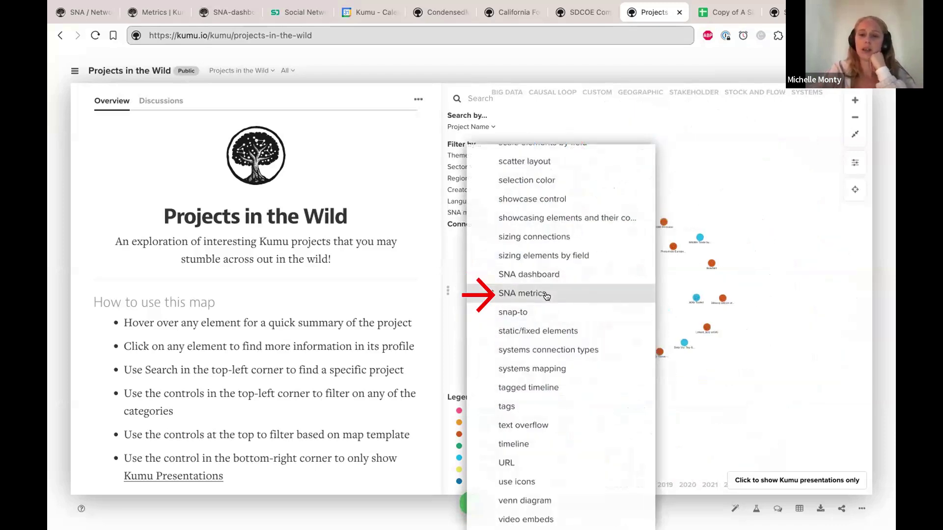
{"action": "left_click", "coordinate": [93, 204]}
Clear the SNA metrics filter and locate the SNA dashboard and micmac options among the Kumu features.
{"action": "left_click", "coordinate": [103, 211]}
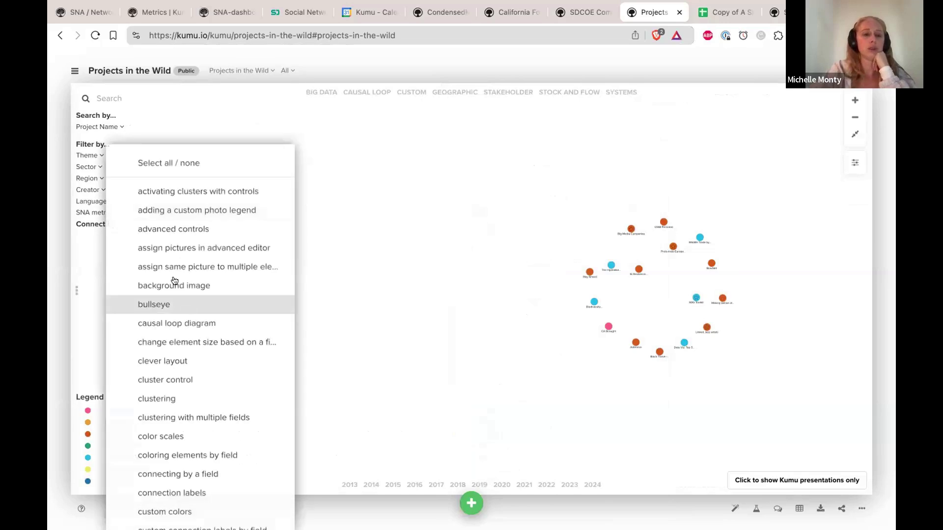
{"action": "scroll", "coordinate": [184, 312], "scroll_direction": "down", "scroll_amount": 15}
{"action": "left_click", "coordinate": [165, 274]}
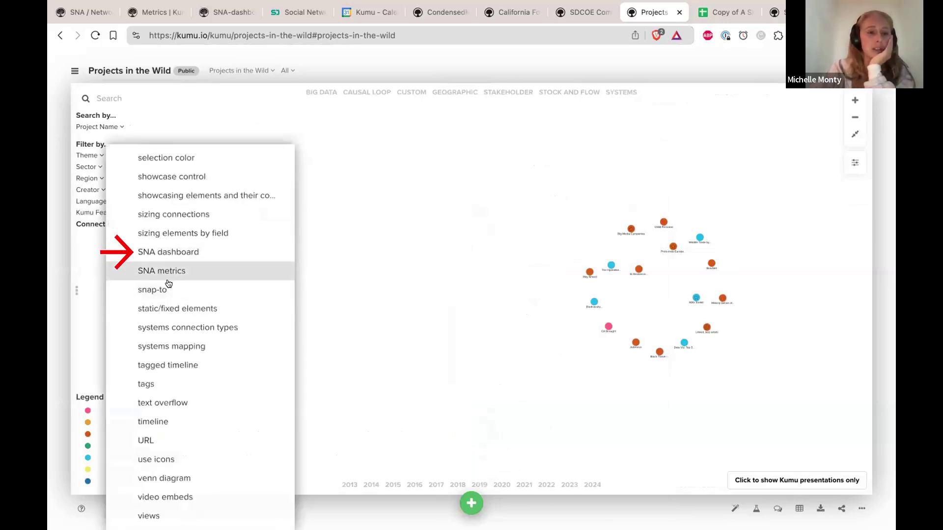
{"action": "scroll", "coordinate": [168, 284], "scroll_direction": "up", "scroll_amount": 3}
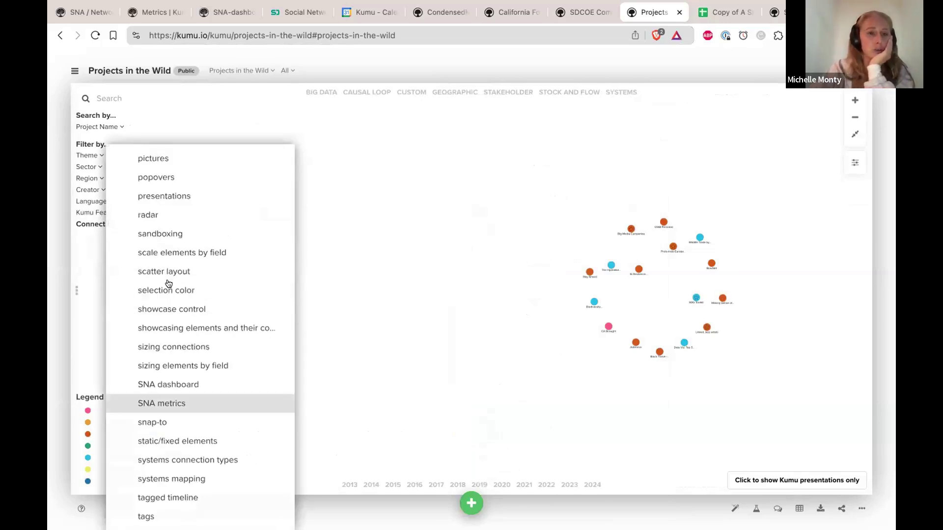
{"action": "key", "text": "Down"}
{"action": "scroll", "coordinate": [168, 284], "scroll_direction": "up", "scroll_amount": 5}
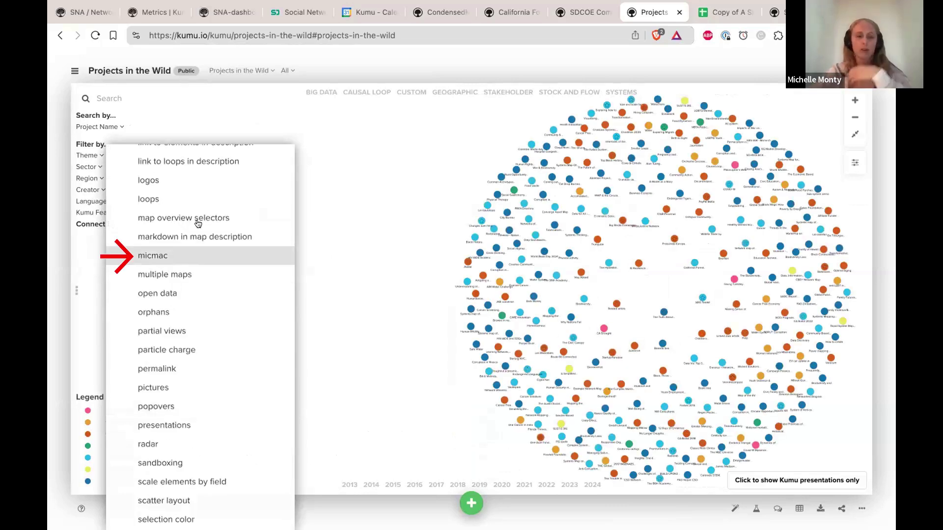
{"action": "left_click", "coordinate": [227, 127]}
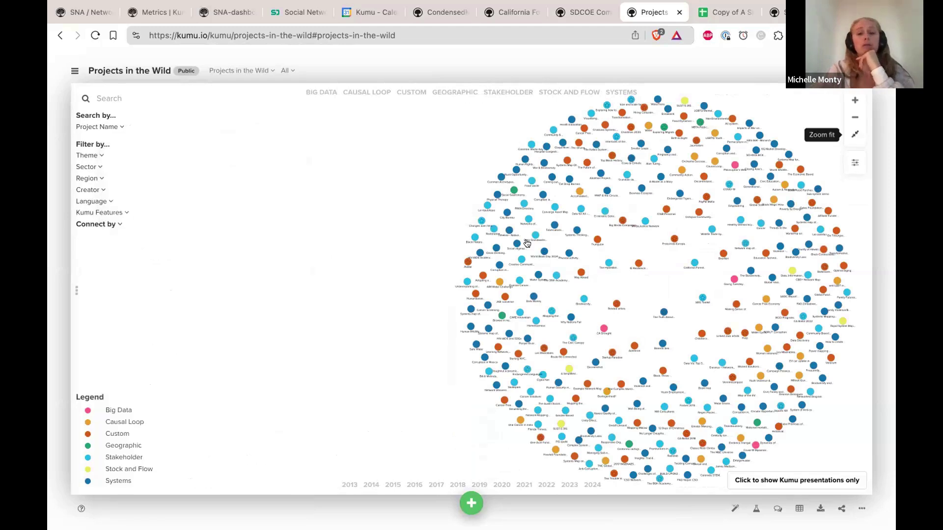
Fit the whole Projects in the Wild map in view and switch to the Copy of A Simple Social Network spreadsheet.
{"action": "left_click", "coordinate": [855, 134]}
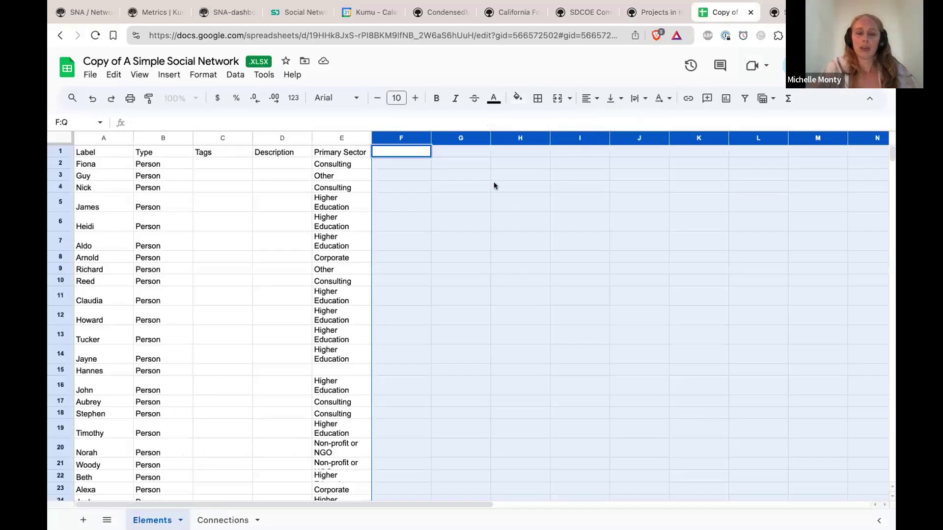
{"action": "left_click", "coordinate": [494, 185]}
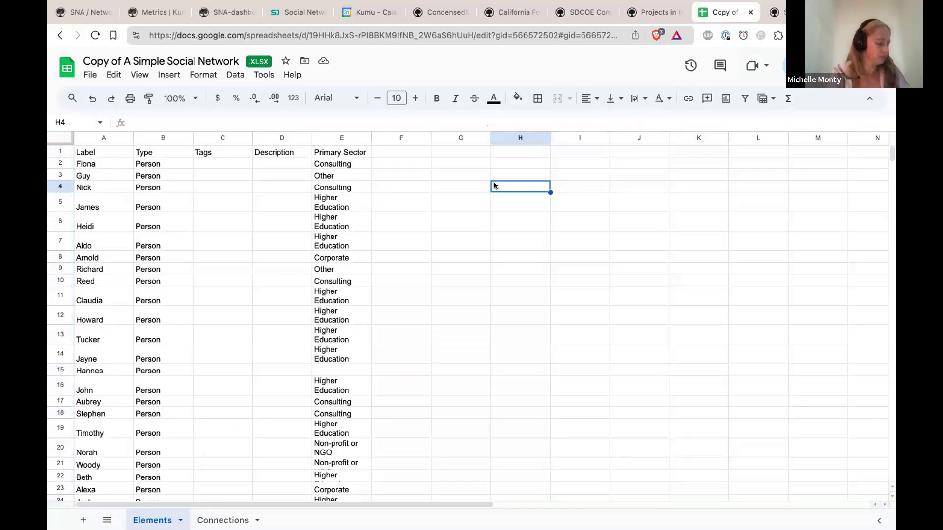
Switch to the Kumu Metrics guide and read the SNA metrics table with the description of each metric.
{"action": "key", "text": "super+2"}
{"action": "scroll", "coordinate": [419, 388], "scroll_direction": "down", "scroll_amount": 9}
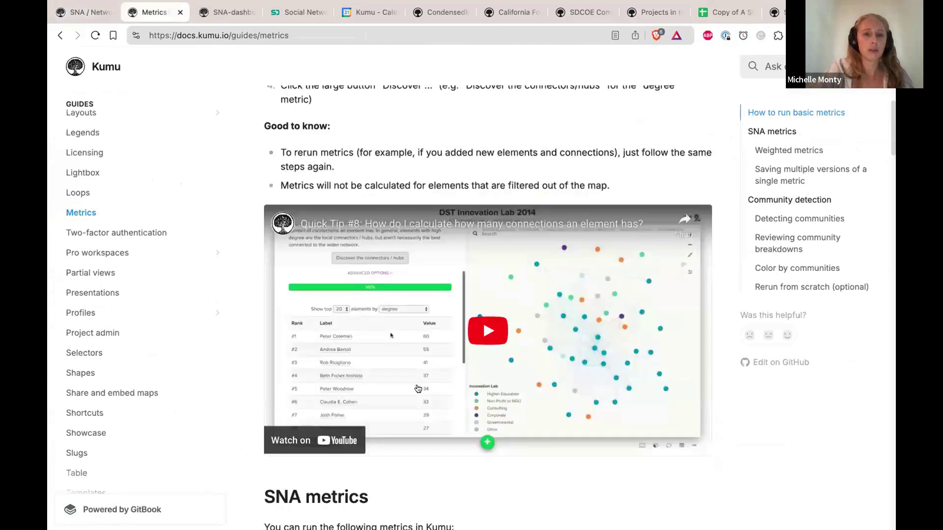
{"action": "scroll", "coordinate": [418, 388], "scroll_direction": "down", "scroll_amount": 10}
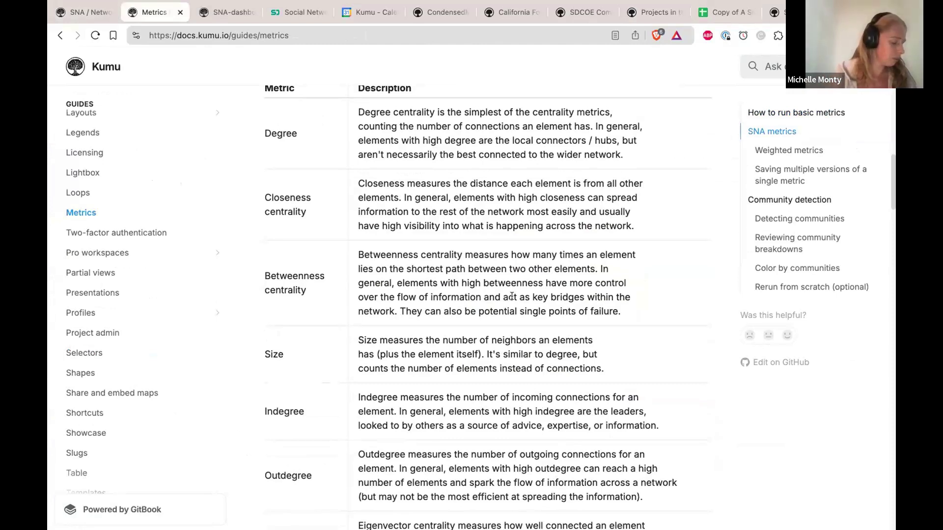
Return to the Copy of A Simple Social Network spreadsheet, review its Elements sheet and look up the download option for the file.
{"action": "left_click", "coordinate": [725, 11]}
{"action": "scroll", "coordinate": [157, 279], "scroll_direction": "down", "scroll_amount": 5}
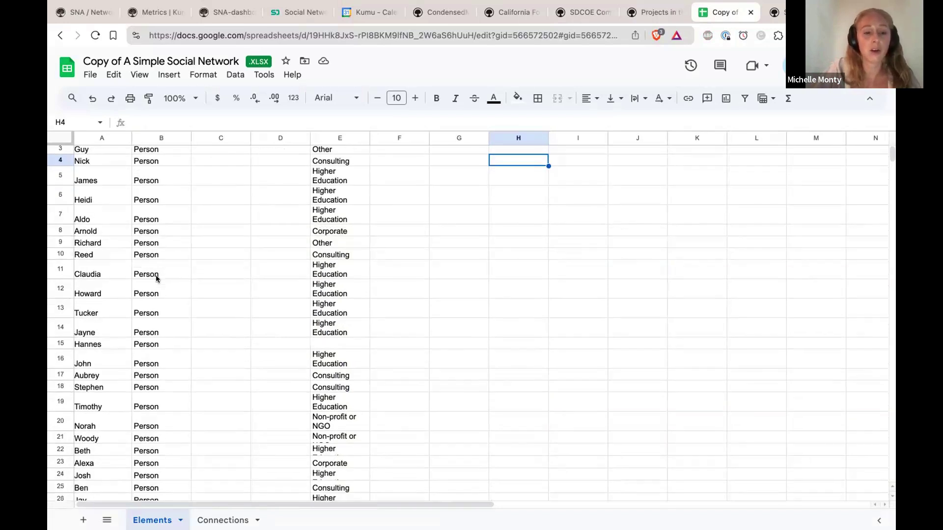
{"action": "scroll", "coordinate": [157, 282], "scroll_direction": "up", "scroll_amount": 3}
{"action": "scroll", "coordinate": [156, 281], "scroll_direction": "up", "scroll_amount": 3}
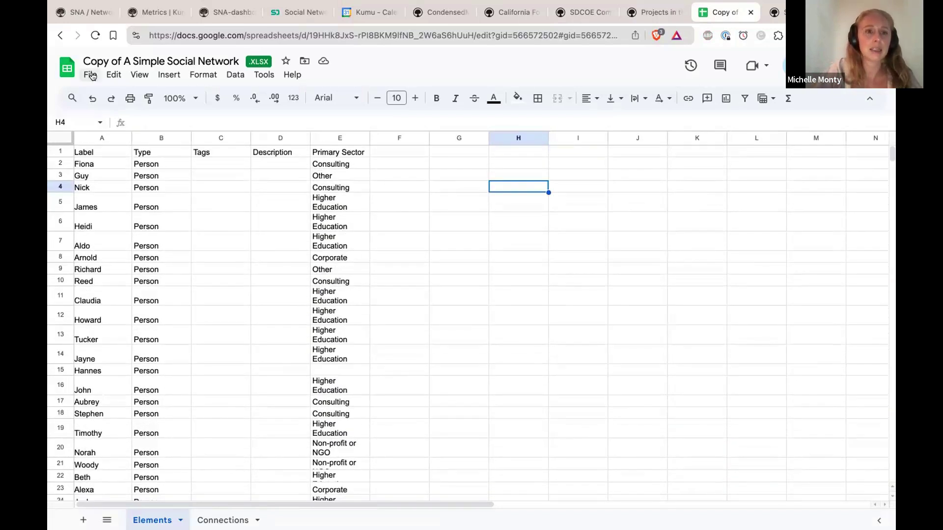
{"action": "left_click", "coordinate": [90, 75]}
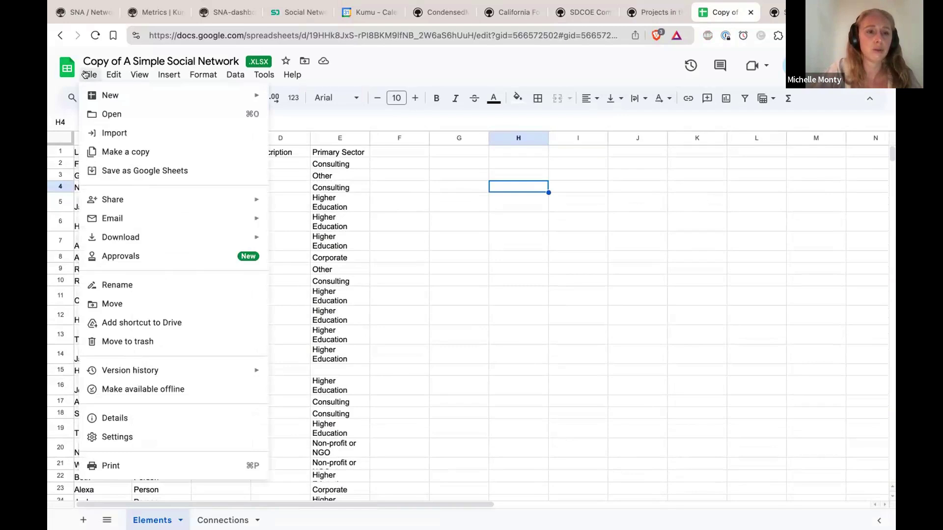
{"action": "mouse_move", "coordinate": [236, 237]}
{"action": "left_click", "coordinate": [290, 242]}
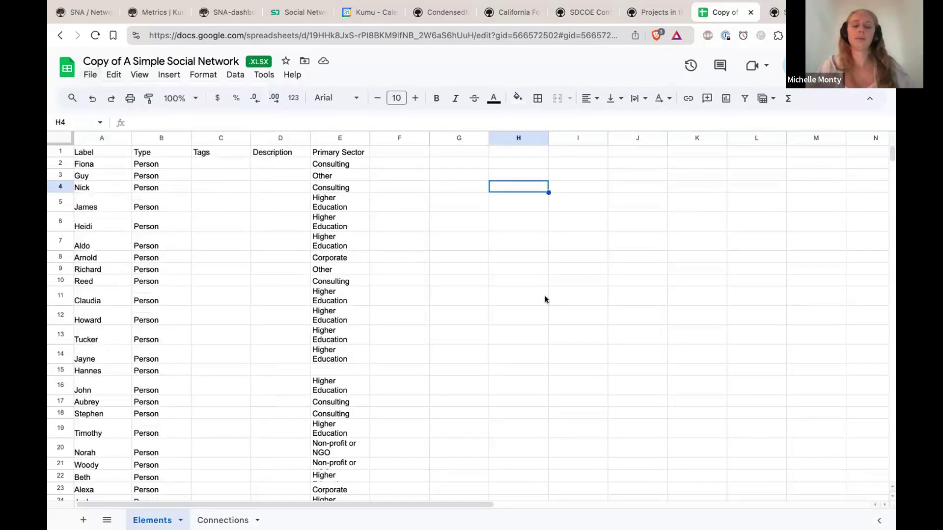
Import the downloaded Copy of A Simple Social Network spreadsheet into the SNA Webinar map, reviewing its elements and connections before saving.
{"action": "key", "text": "ctrl+Tab"}
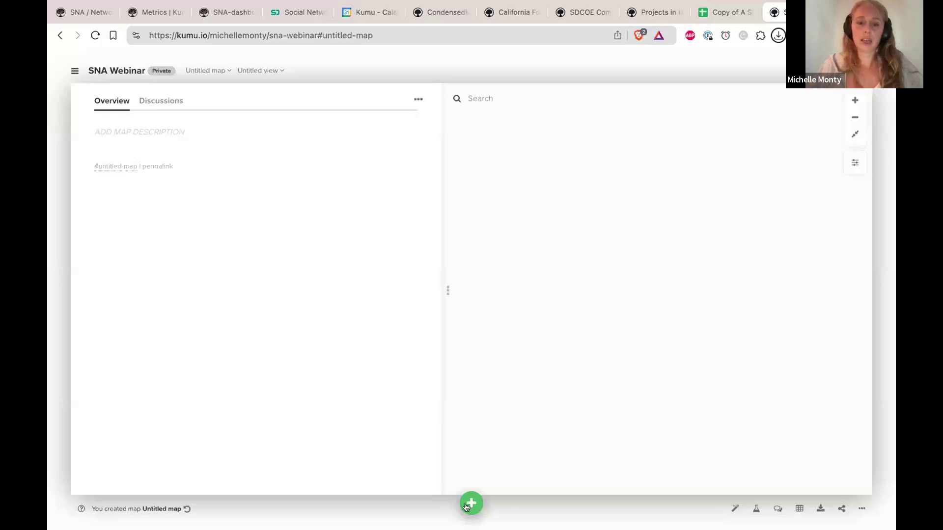
{"action": "left_click", "coordinate": [470, 502]}
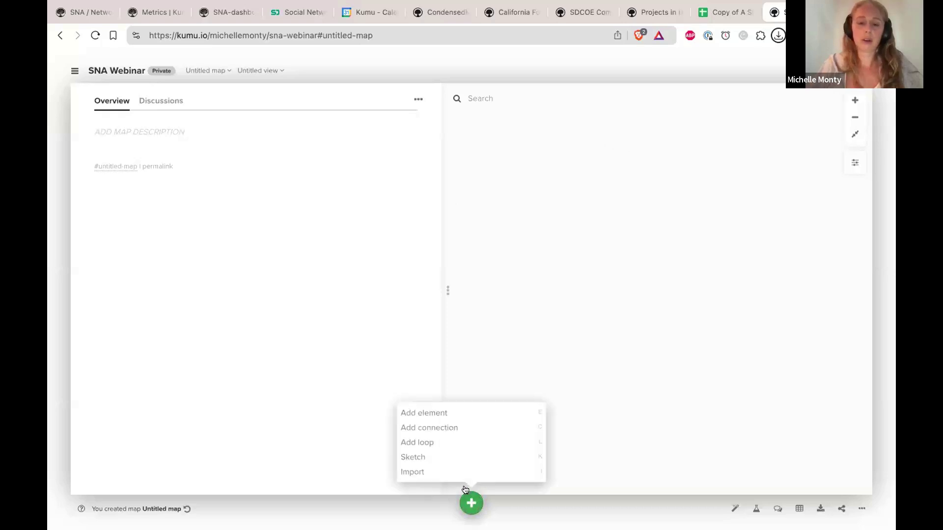
{"action": "left_click", "coordinate": [412, 473]}
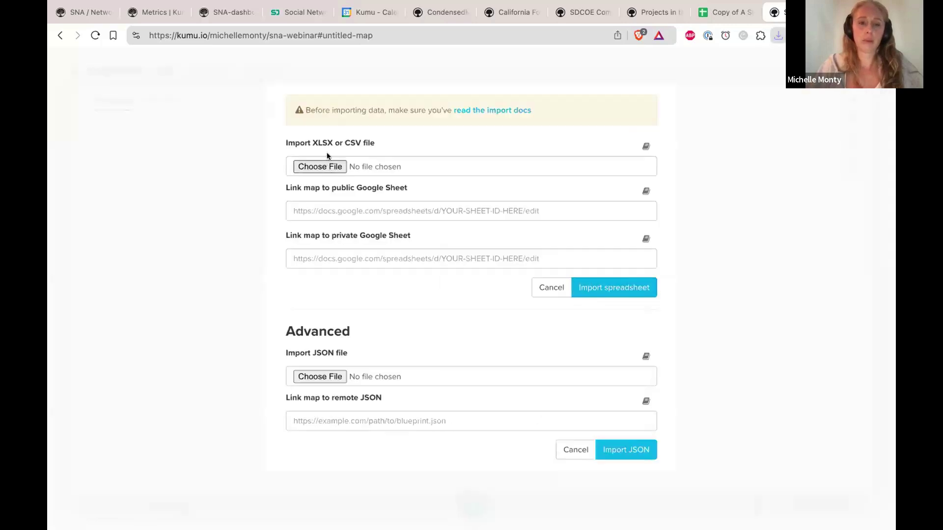
{"action": "left_click", "coordinate": [548, 289]}
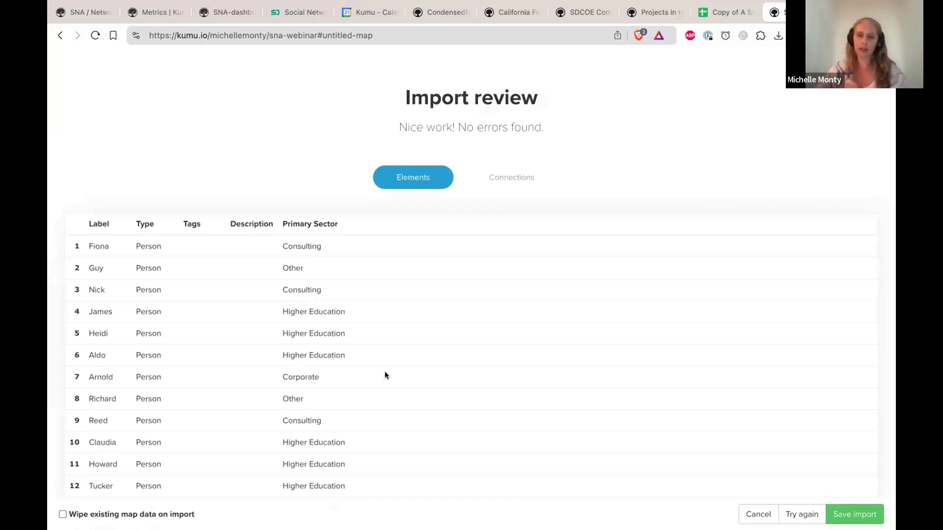
{"action": "left_click", "coordinate": [512, 180]}
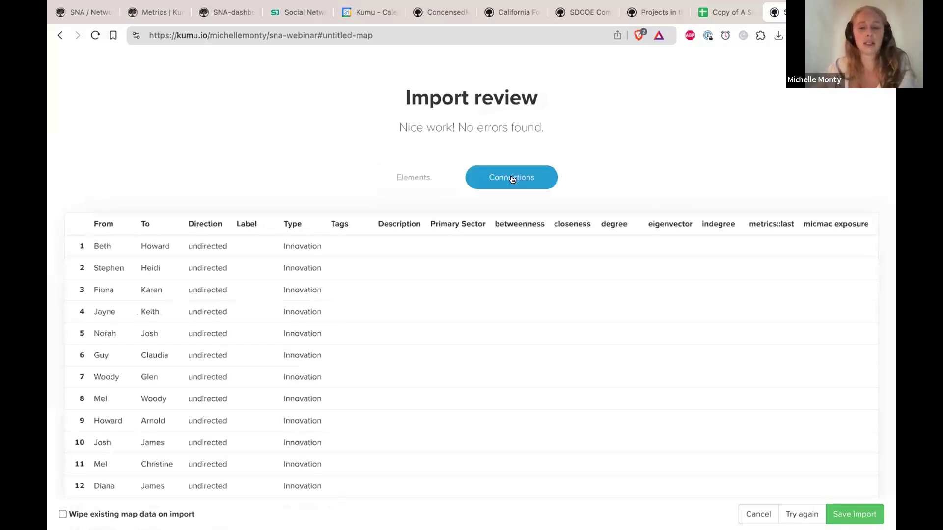
{"action": "left_click", "coordinate": [422, 179]}
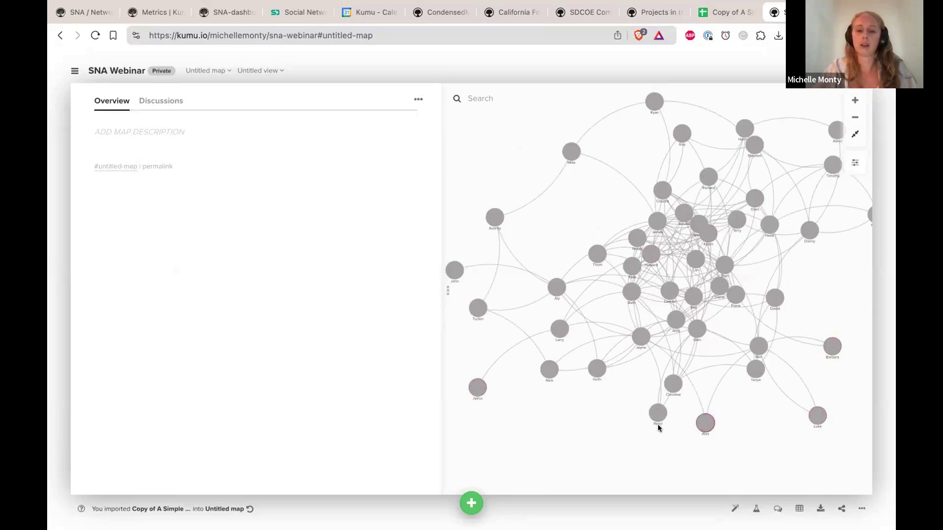
Collapse the map overview to show the full network and open the Social Network Analysis metrics.
{"action": "left_click", "coordinate": [553, 448]}
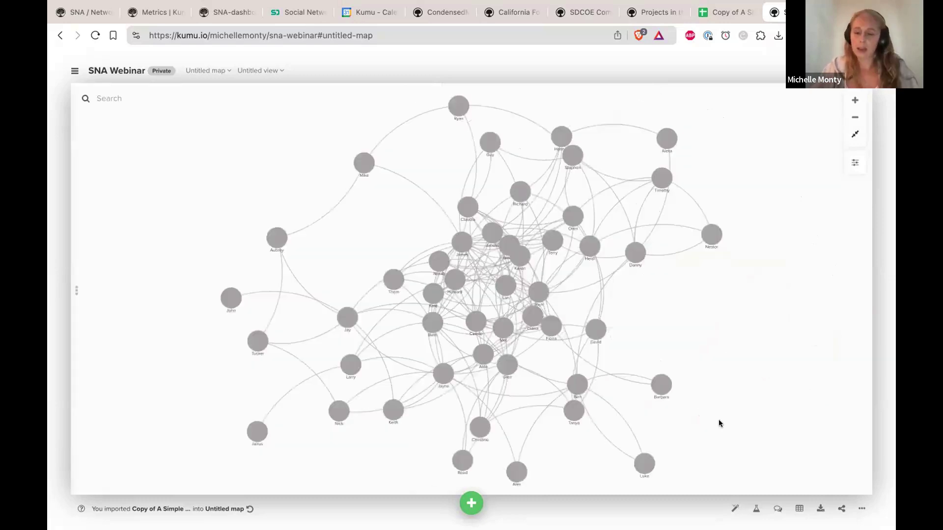
{"action": "left_click", "coordinate": [754, 508]}
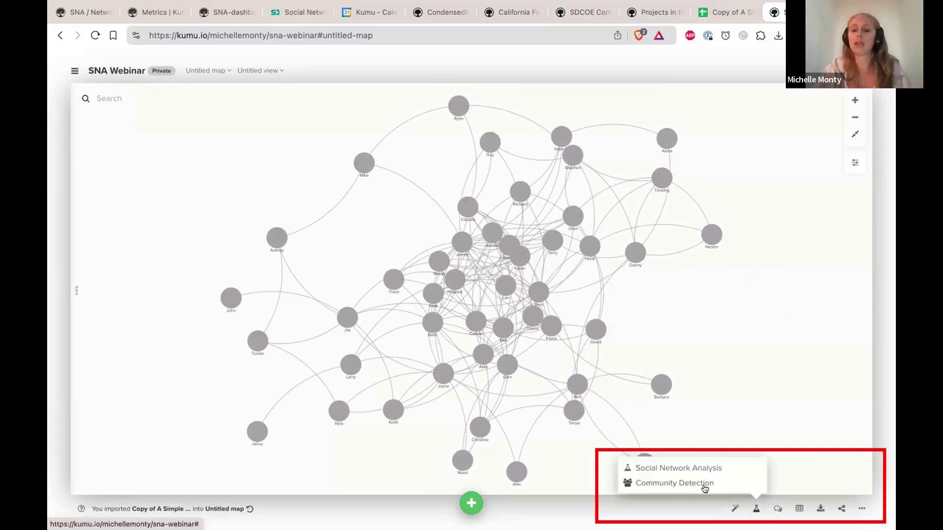
{"action": "left_click", "coordinate": [706, 469]}
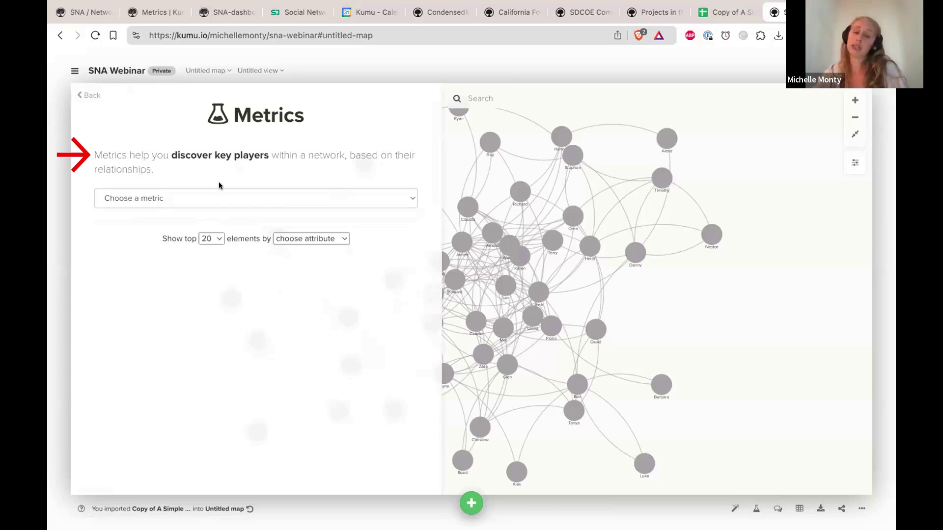
Choose the Degree metric, read its description and run it to discover the connectors / hubs.
{"action": "left_click", "coordinate": [211, 193]}
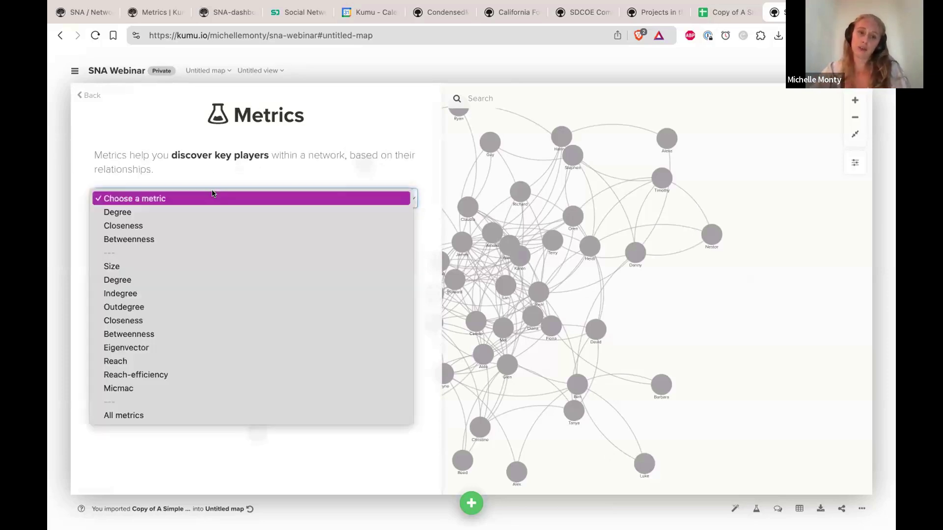
{"action": "left_click", "coordinate": [194, 212]}
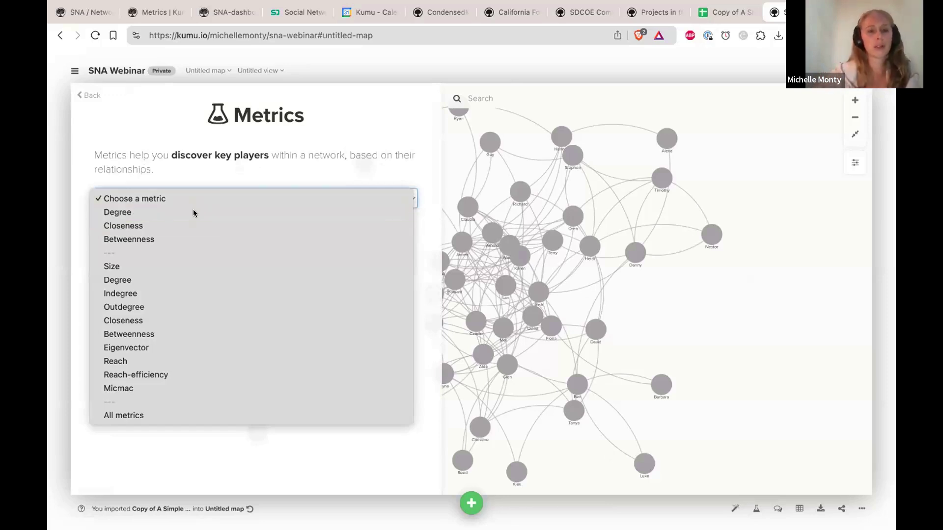
{"action": "mouse_move", "coordinate": [89, 255]}
{"action": "left_mouse_down"}
{"action": "mouse_move", "coordinate": [390, 293]}
{"action": "mouse_move", "coordinate": [399, 286]}
{"action": "left_mouse_up"}
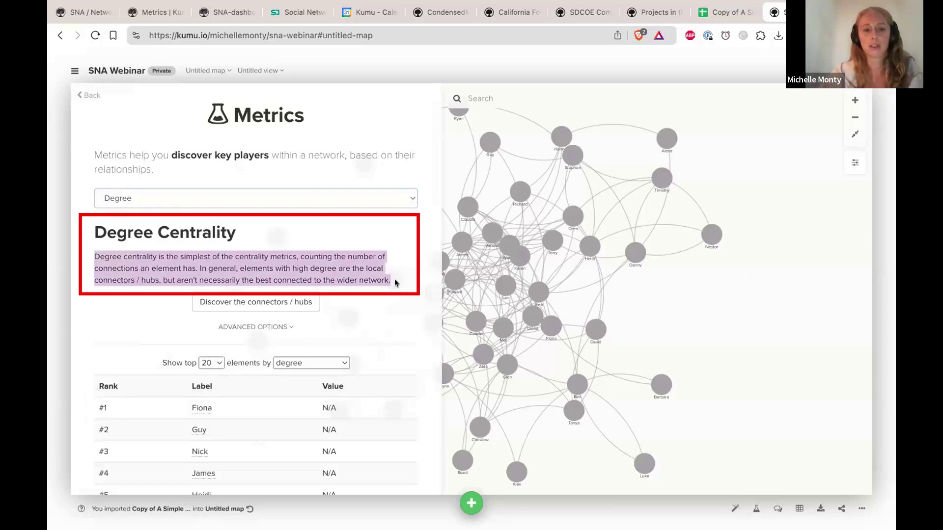
{"action": "left_click", "coordinate": [128, 198]}
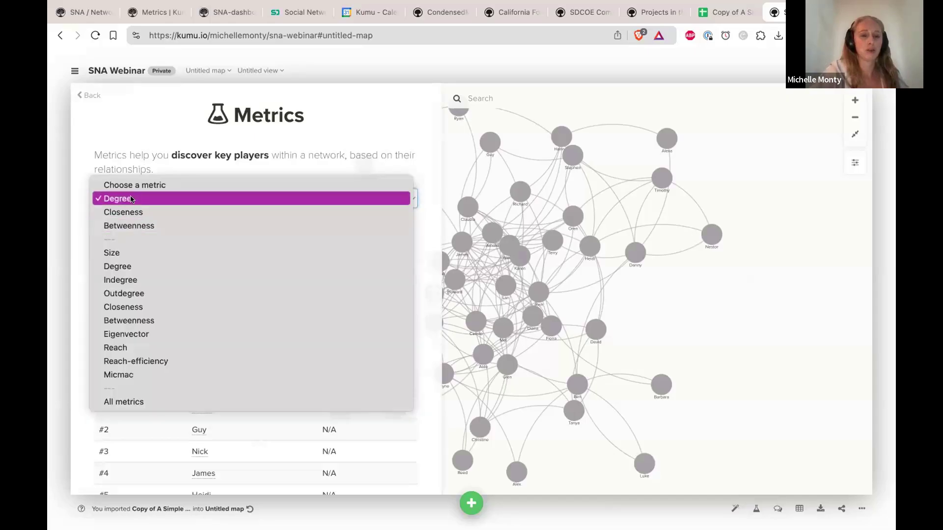
{"action": "left_click", "coordinate": [258, 246]}
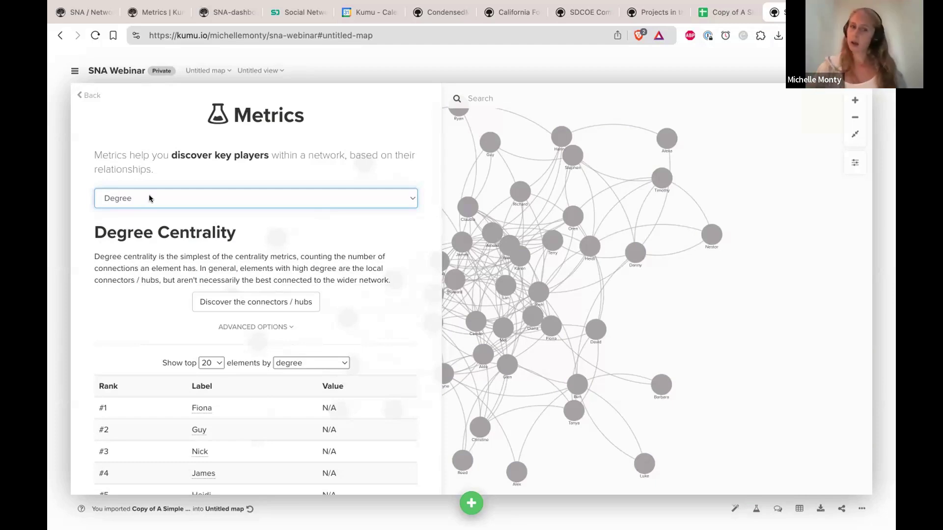
{"action": "left_click", "coordinate": [248, 302]}
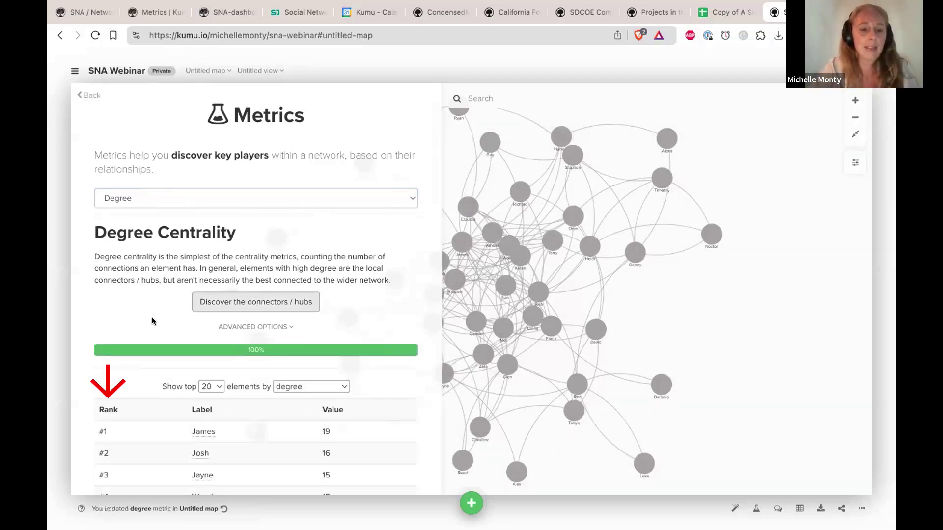
Examine the degree ranking, locate the top-ranked people on the map and highlight the explanation of high-degree elements.
{"action": "scroll", "coordinate": [153, 321], "scroll_direction": "down", "scroll_amount": 2}
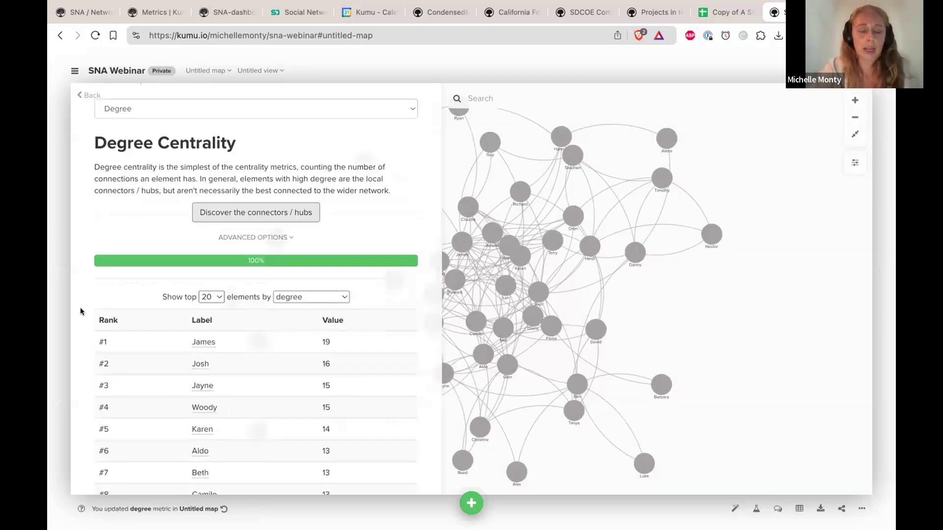
{"action": "scroll", "coordinate": [81, 312], "scroll_direction": "down", "scroll_amount": 3}
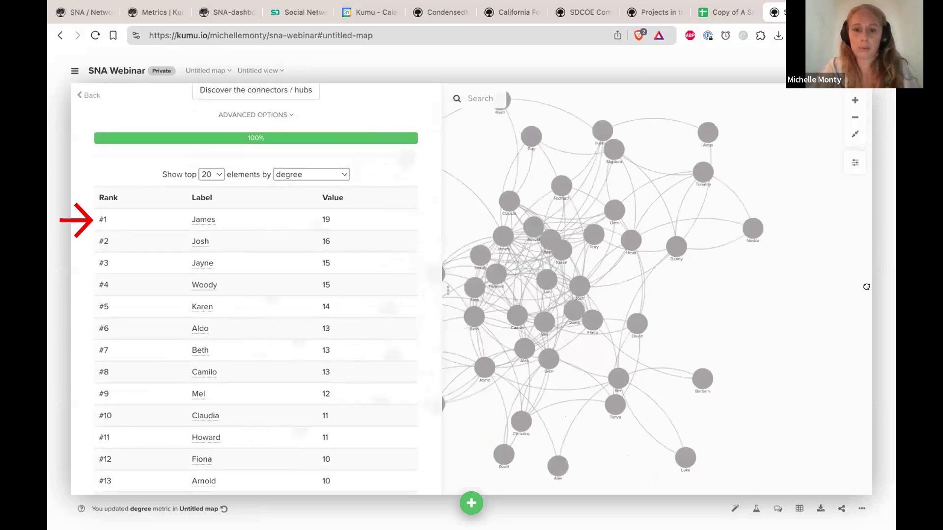
{"action": "left_click", "coordinate": [194, 217]}
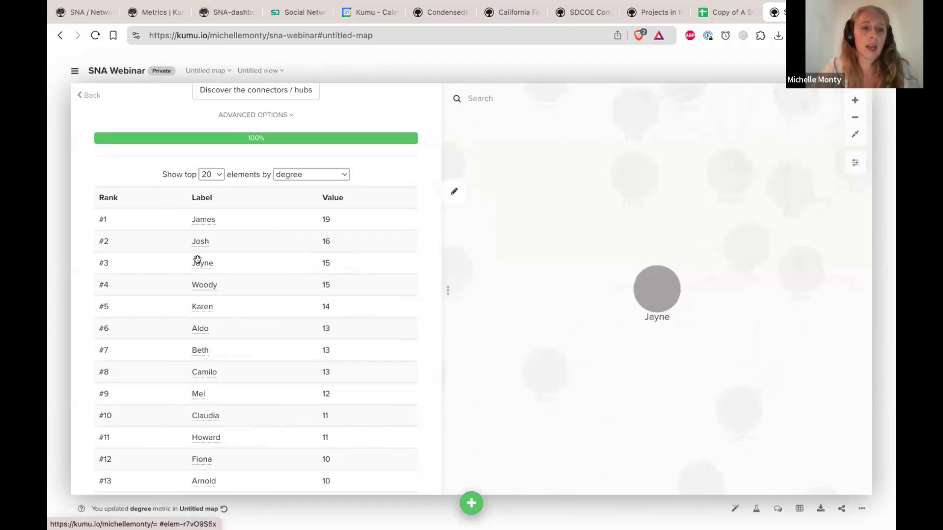
{"action": "scroll", "coordinate": [147, 308], "scroll_direction": "up", "scroll_amount": 5}
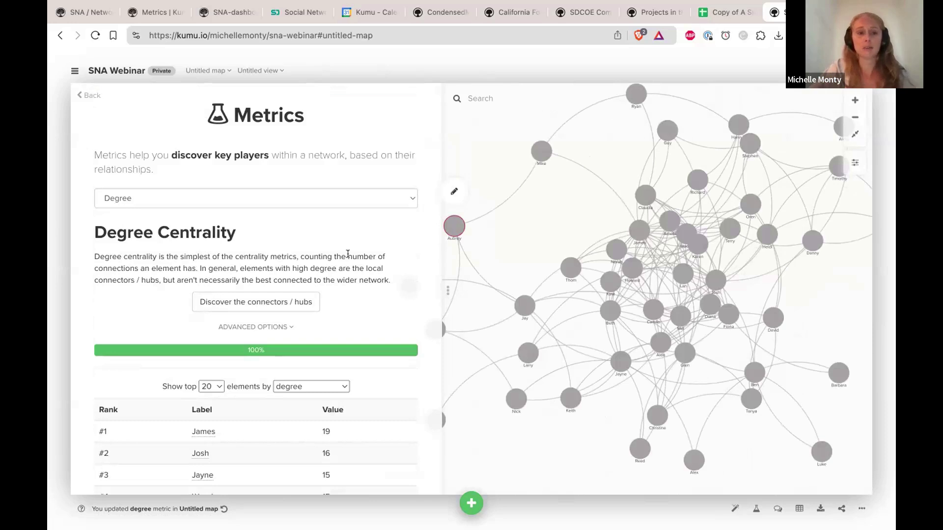
{"action": "left_click_drag", "start_coordinate": [198, 268], "coordinate": [386, 281]}
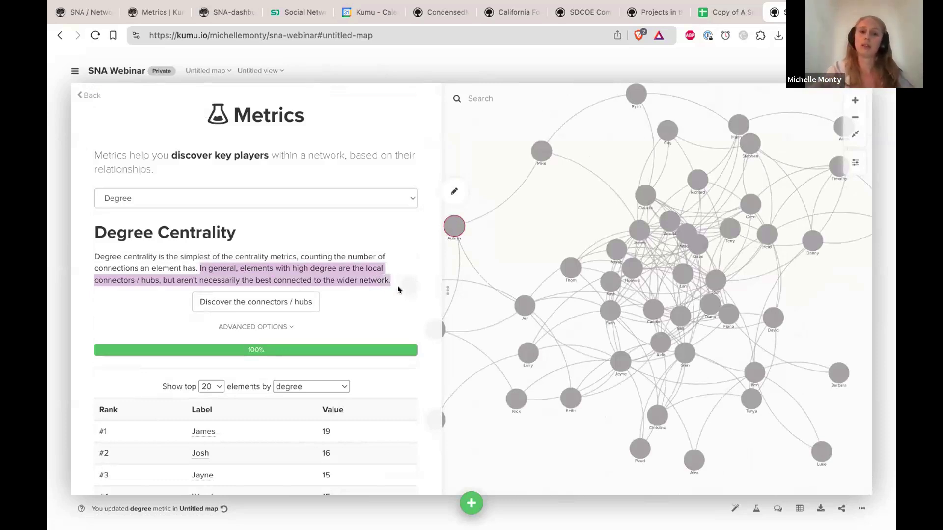
{"action": "left_click", "coordinate": [400, 283]}
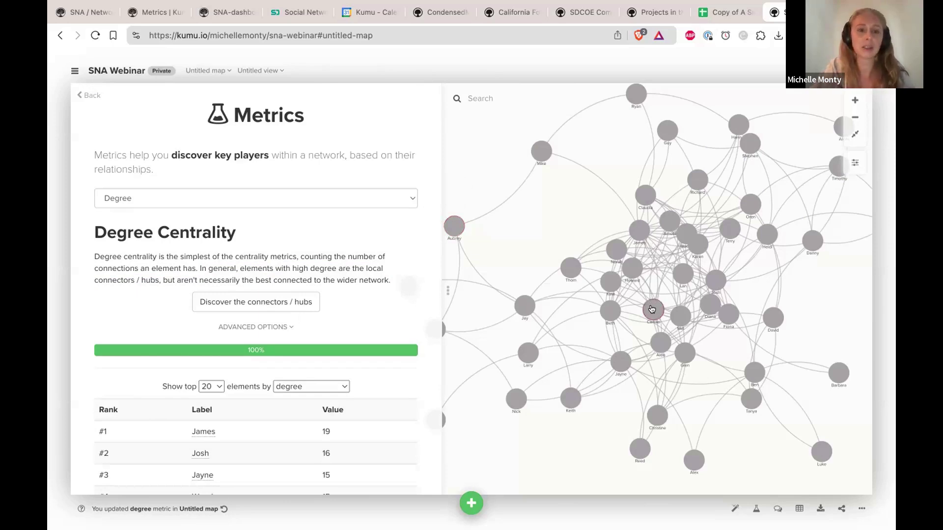
Open the profile of a person near the centre of the network and rename the Degree metric field to Degree 1.
{"action": "left_click", "coordinate": [652, 309]}
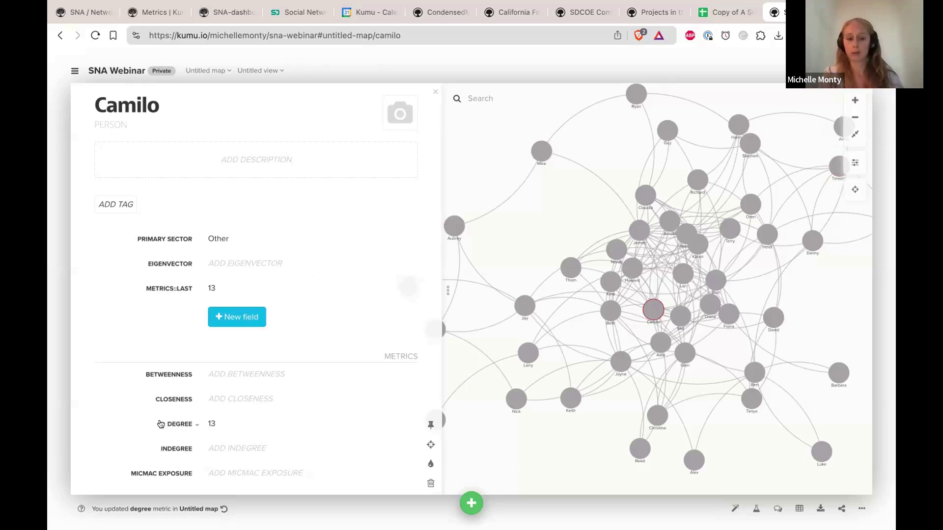
{"action": "mouse_move", "coordinate": [212, 426]}
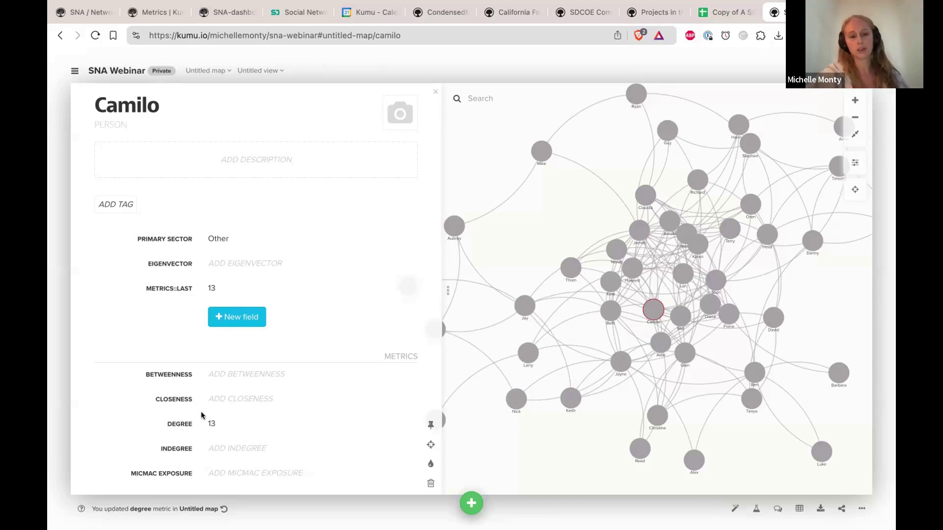
{"action": "scroll", "coordinate": [202, 416], "scroll_direction": "down", "scroll_amount": 2}
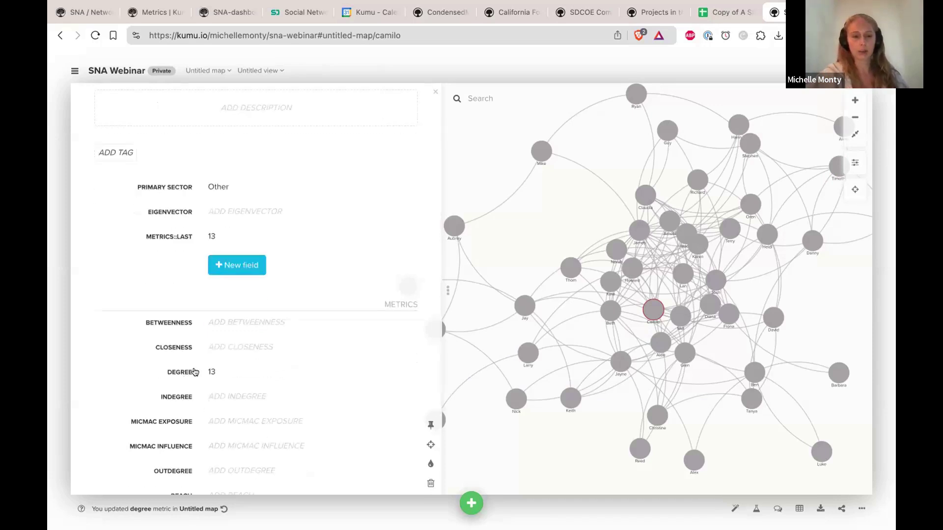
{"action": "left_click", "coordinate": [194, 372]}
{"action": "mouse_move", "coordinate": [143, 392]}
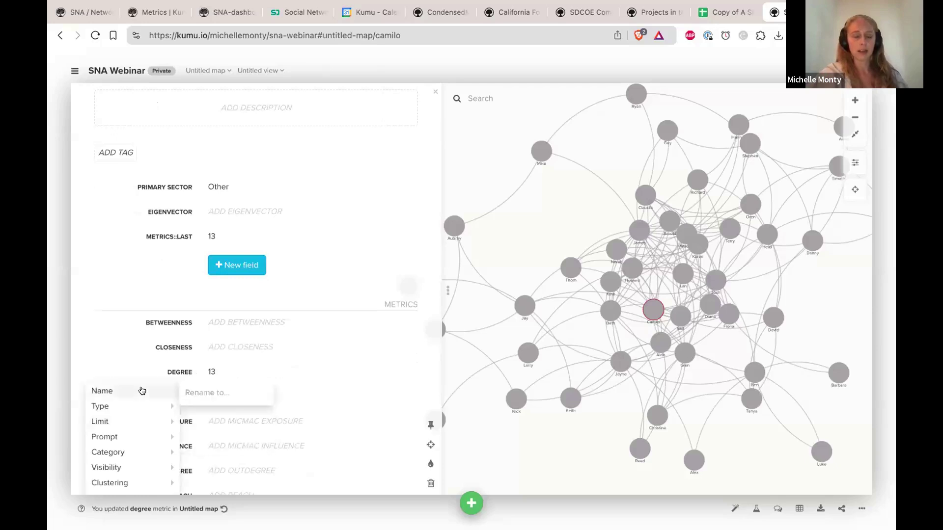
{"action": "left_click", "coordinate": [219, 393]}
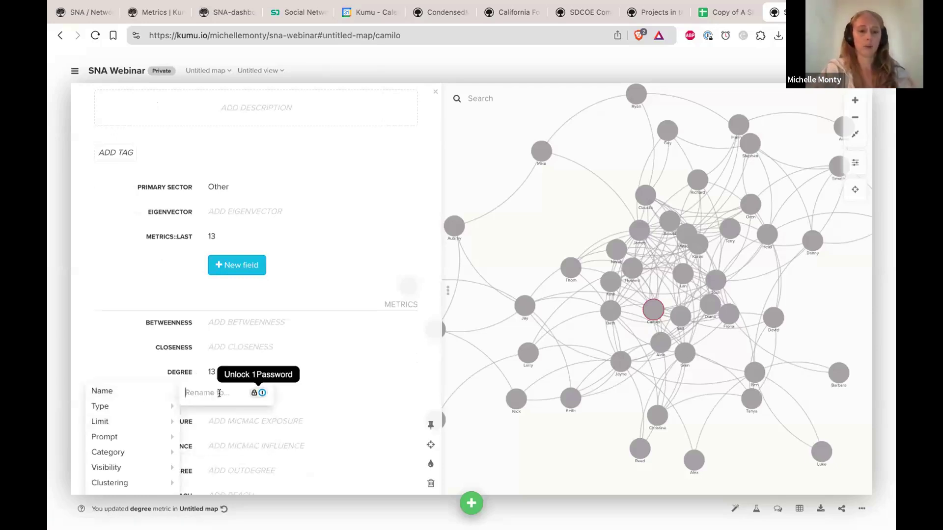
{"action": "type", "text": "Degree 1"}
{"action": "key", "text": "Return"}
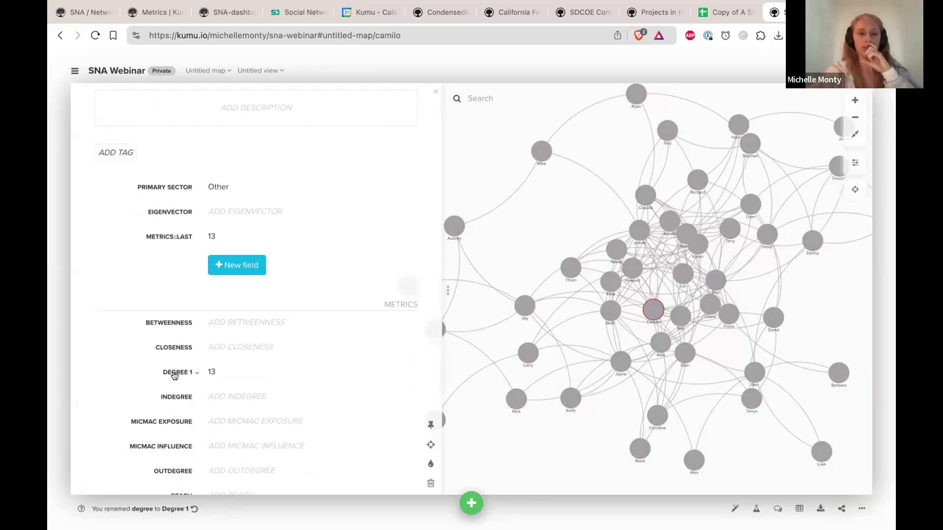
Close the person's profile and find the Metrics guide section on saving multiple versions of a single metric, highlighting its heading.
{"action": "key", "text": "Escape"}
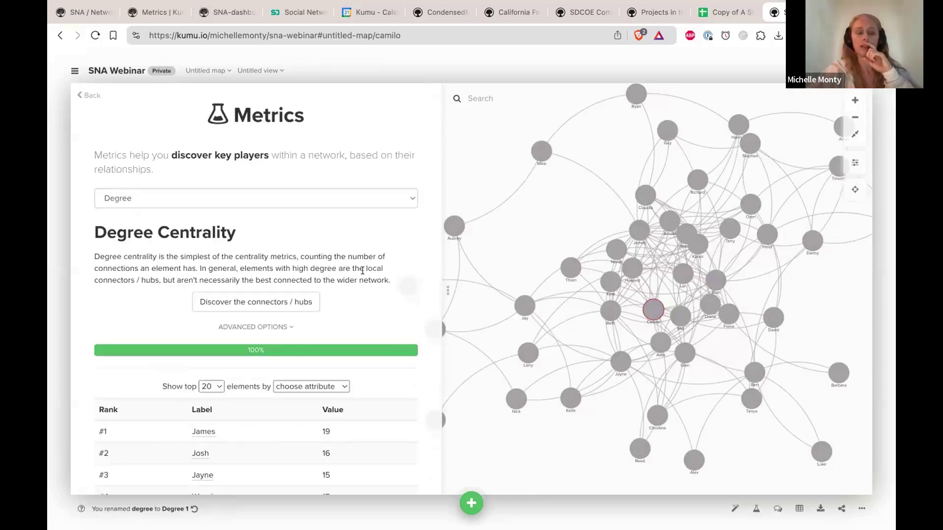
{"action": "key", "text": "ctrl+Tab"}
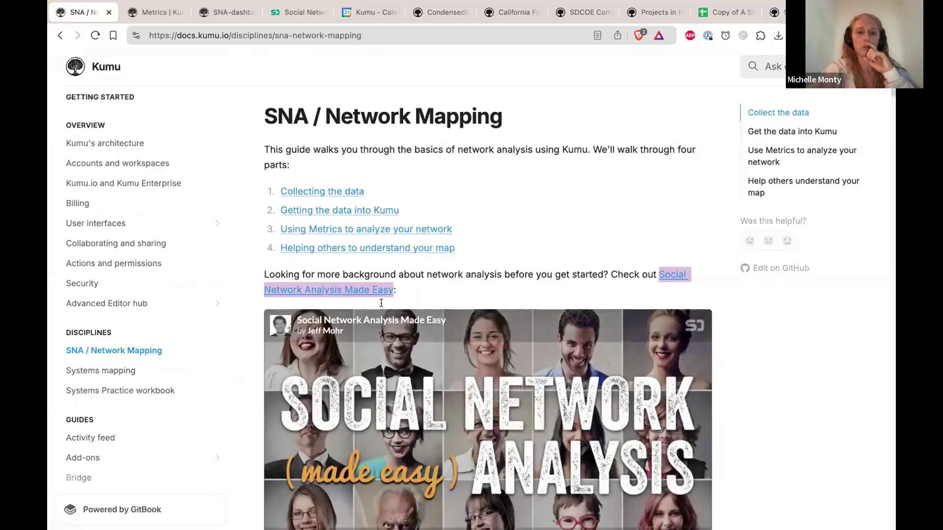
{"action": "key", "text": "ctrl+Tab"}
{"action": "scroll", "coordinate": [381, 308], "scroll_direction": "down", "scroll_amount": 8}
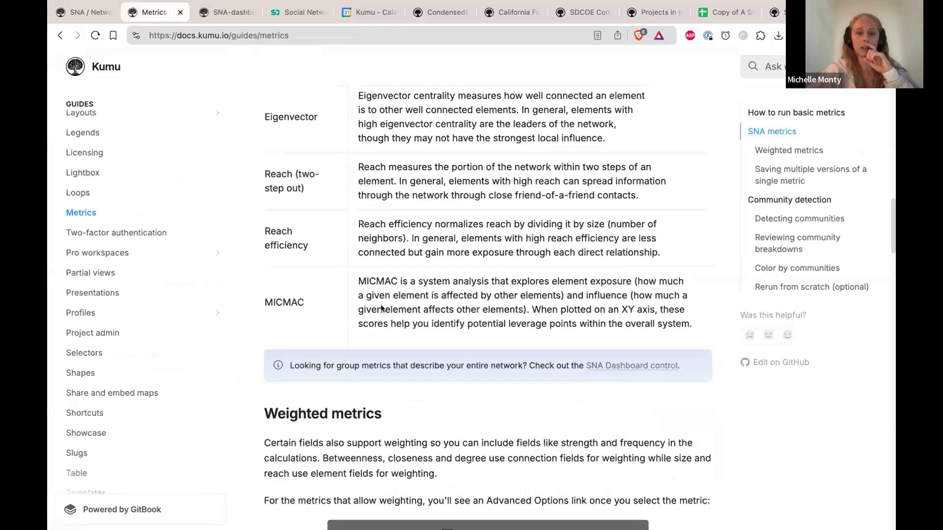
{"action": "scroll", "coordinate": [298, 169], "scroll_direction": "down", "scroll_amount": 10}
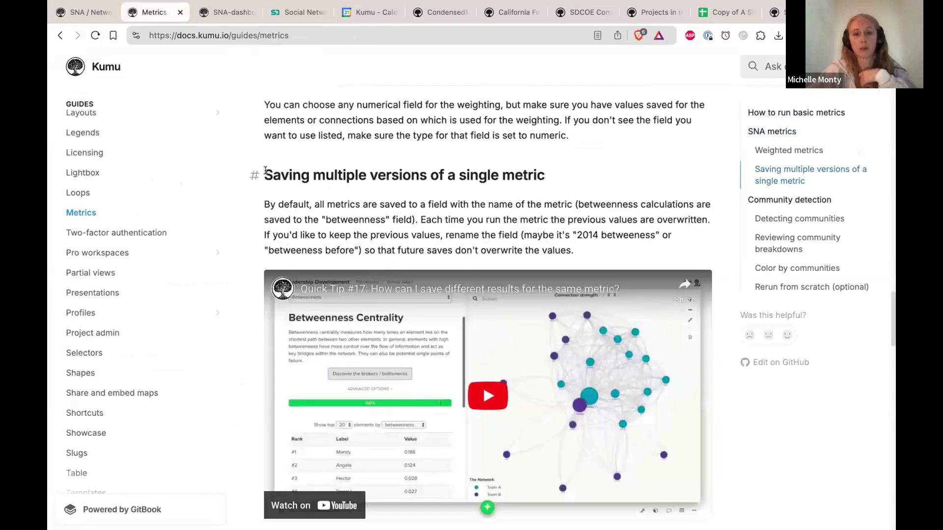
{"action": "triple_click", "coordinate": [562, 178]}
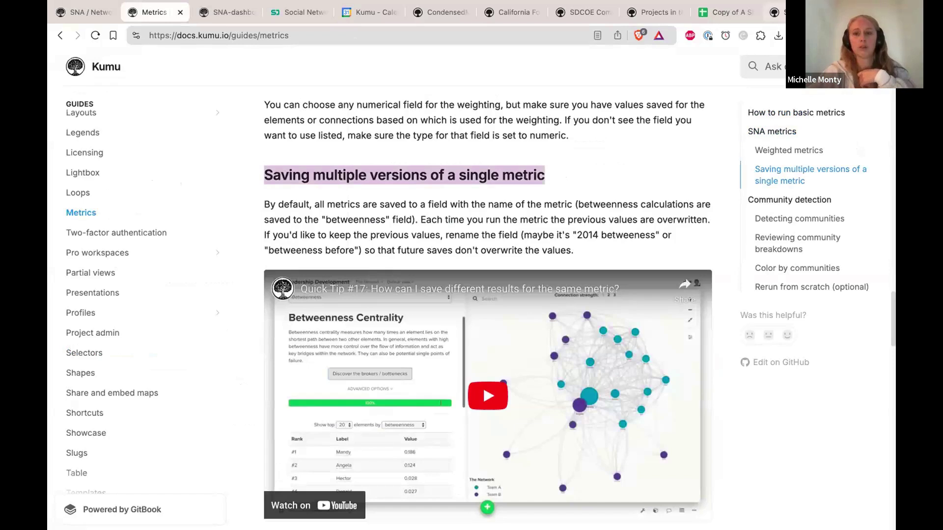
Return to the SNA Webinar map, run the Closeness metric to discover the sensers / spreaders, and review the ranking.
{"action": "left_click", "coordinate": [713, 13]}
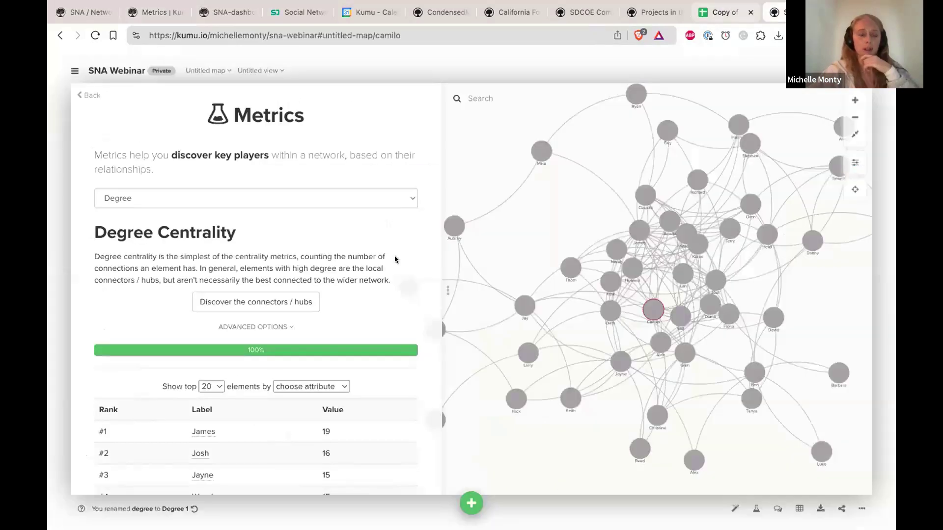
{"action": "left_click", "coordinate": [166, 196]}
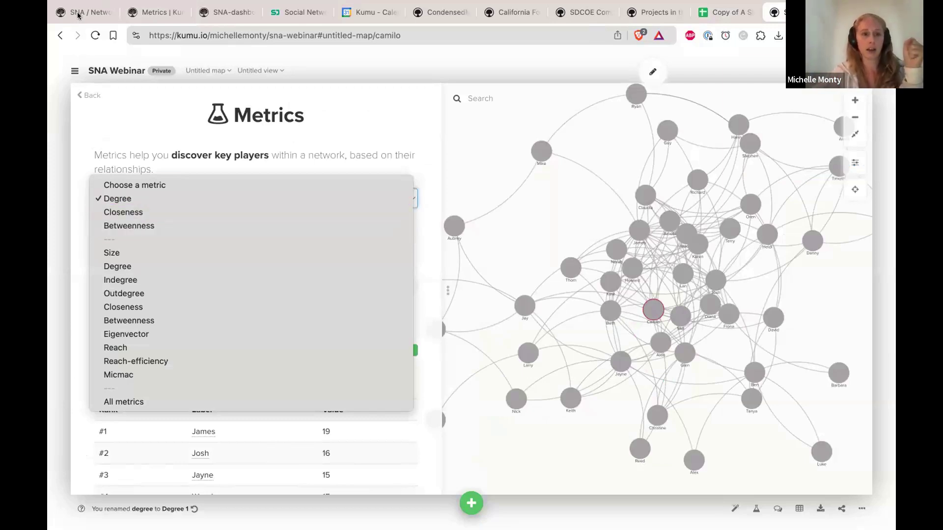
{"action": "left_click", "coordinate": [194, 202]}
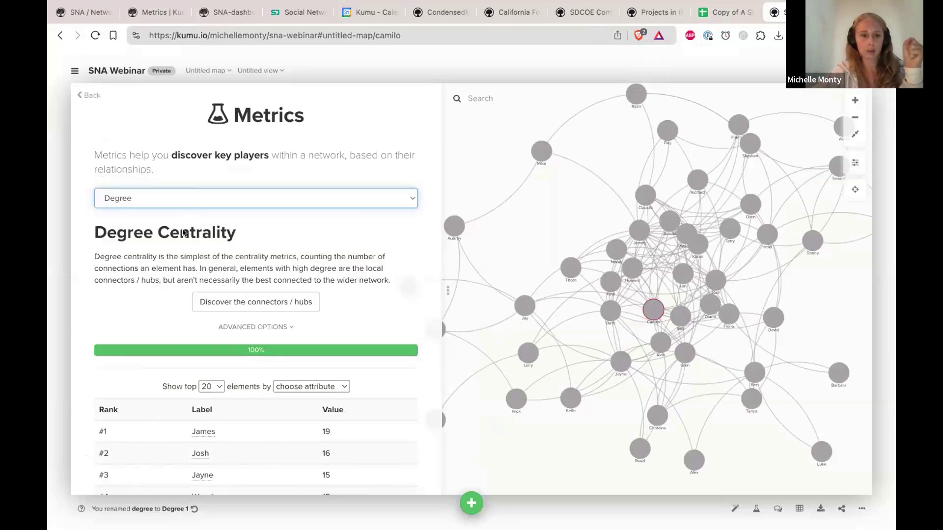
{"action": "left_click", "coordinate": [166, 210]}
{"action": "key", "text": "Return"}
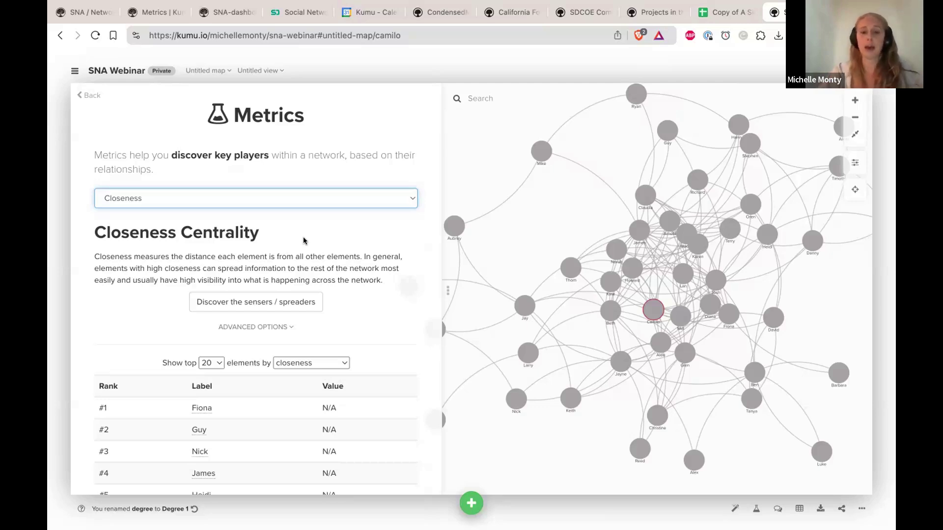
{"action": "left_click", "coordinate": [211, 302]}
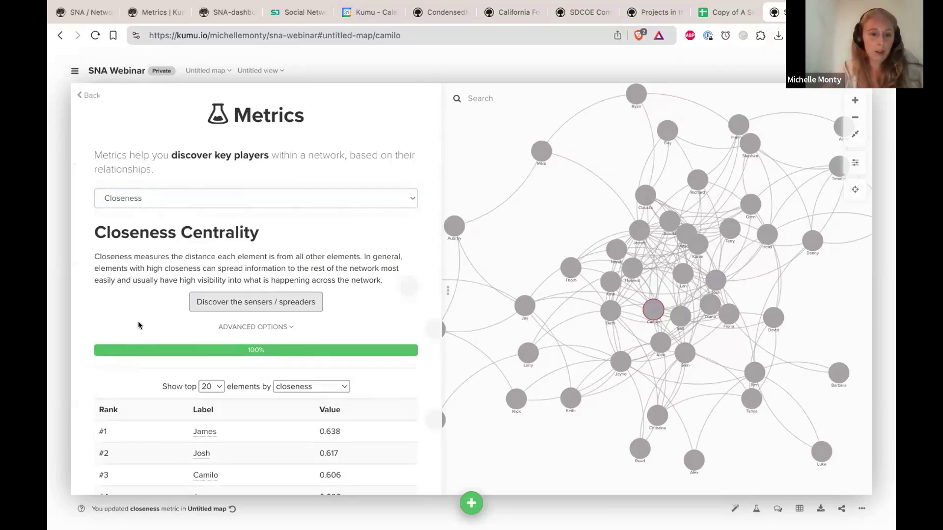
{"action": "scroll", "coordinate": [138, 326], "scroll_direction": "down", "scroll_amount": 1}
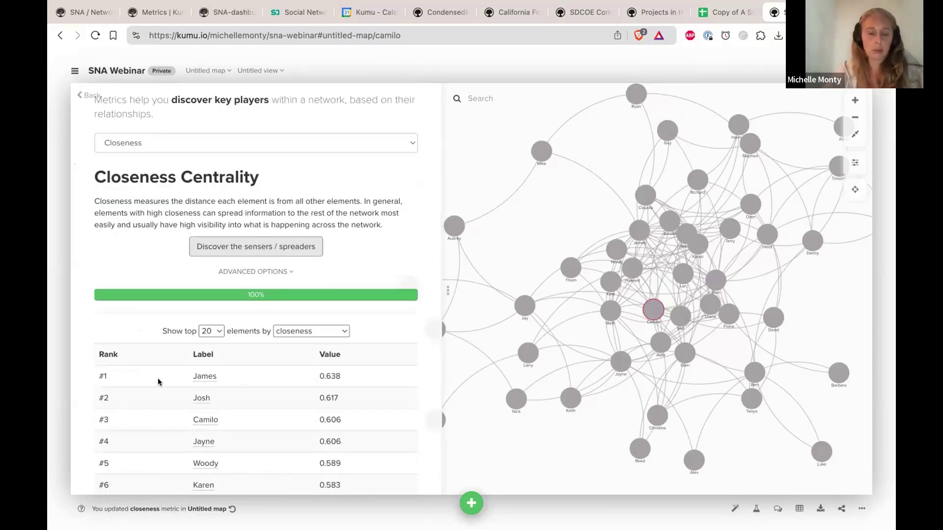
{"action": "scroll", "coordinate": [158, 375], "scroll_direction": "up", "scroll_amount": 1}
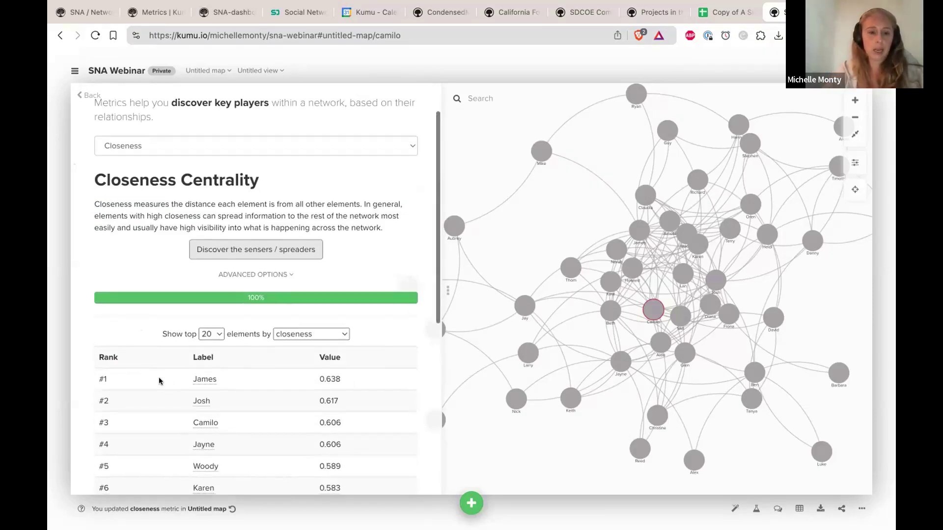
{"action": "scroll", "coordinate": [158, 377], "scroll_direction": "down", "scroll_amount": 1}
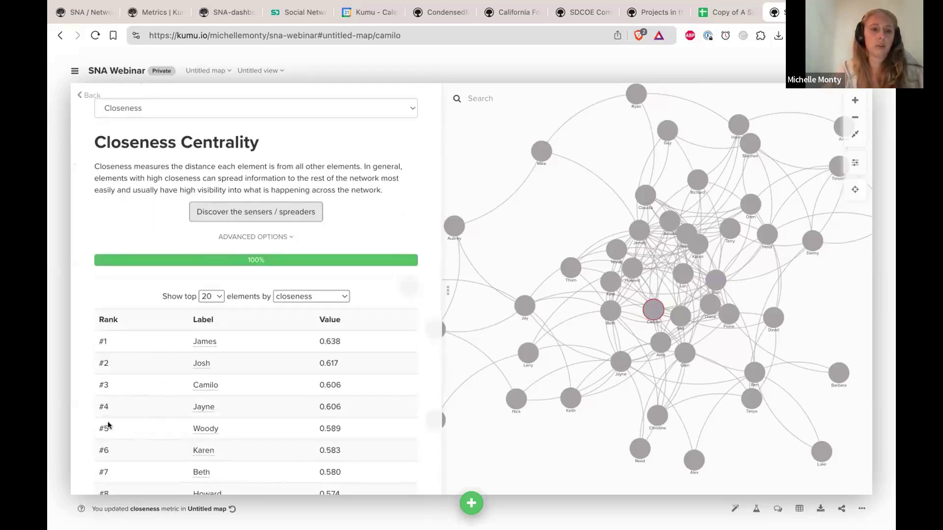
Choose the Eigenvector metric and highlight the explanation of what high eigenvector centrality means.
{"action": "scroll", "coordinate": [167, 197], "scroll_direction": "up", "scroll_amount": 3}
{"action": "left_click", "coordinate": [167, 198]}
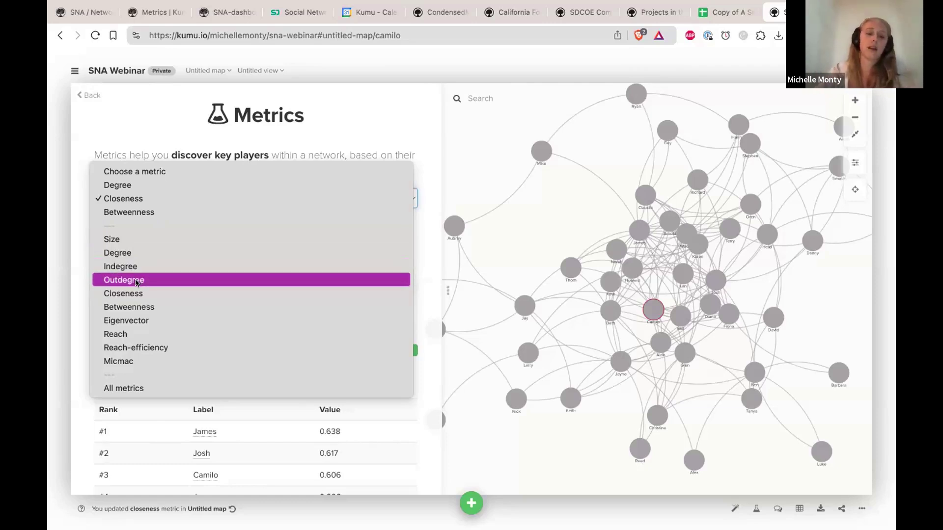
{"action": "key", "text": "Return"}
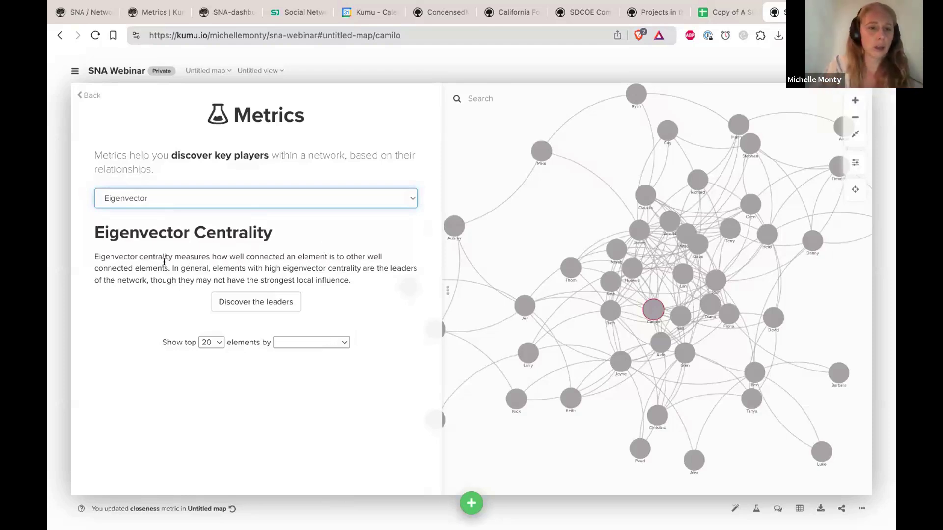
{"action": "left_click_drag", "start_coordinate": [171, 267], "coordinate": [289, 289]}
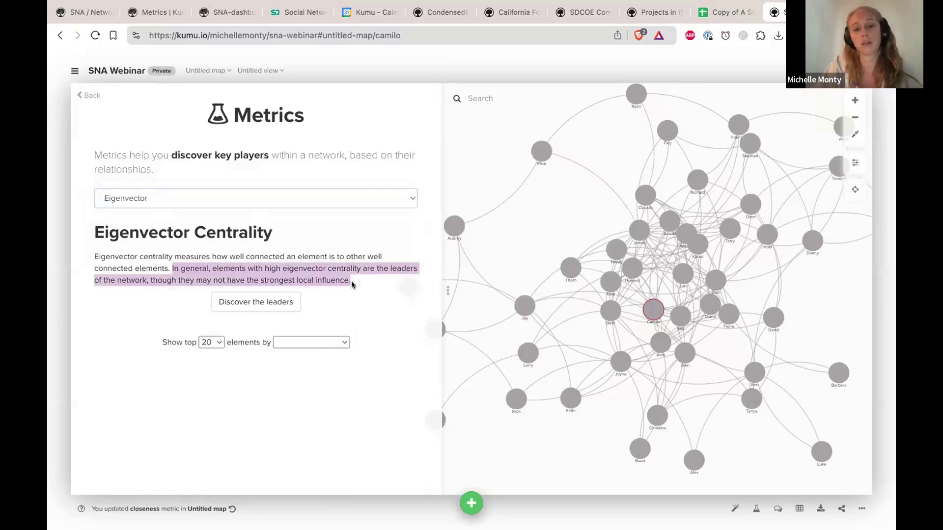
Choose the Micmac metric and run the MICMAC cross impact analysis.
{"action": "left_click", "coordinate": [239, 199]}
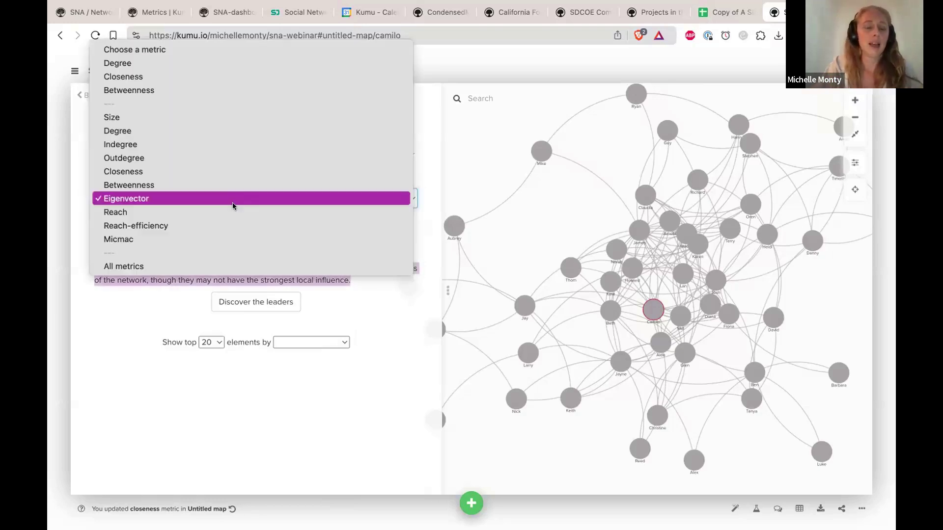
{"action": "left_click", "coordinate": [226, 237]}
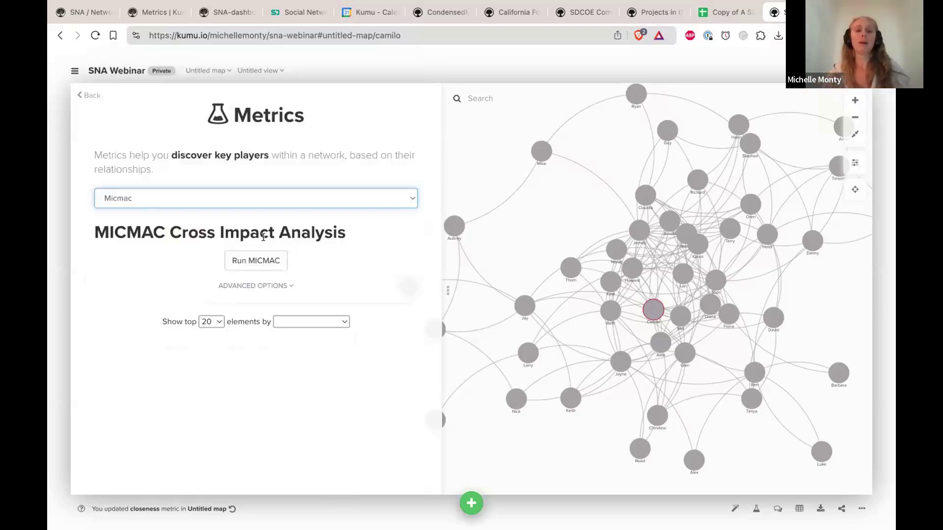
{"action": "left_click", "coordinate": [238, 259]}
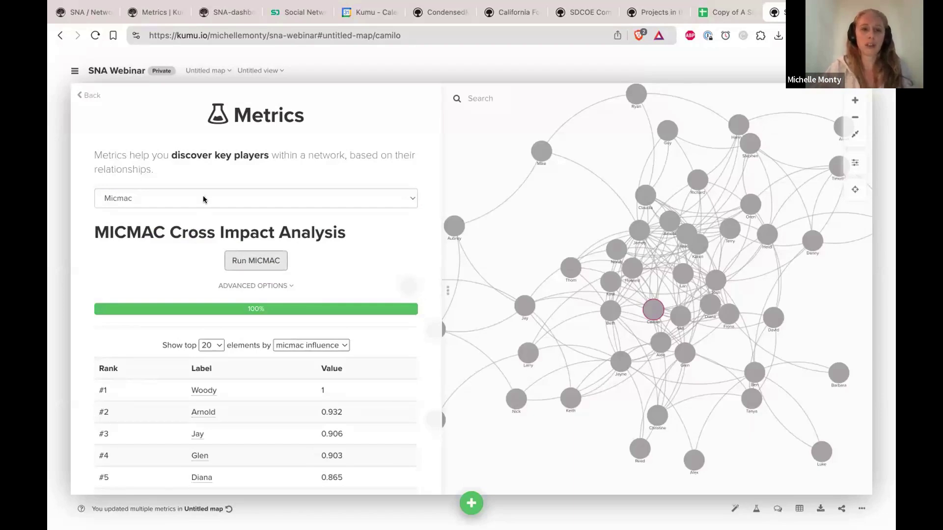
Look up the MICMAC description in the SNA metrics table of the Metrics guide.
{"action": "key", "text": "ctrl+Tab"}
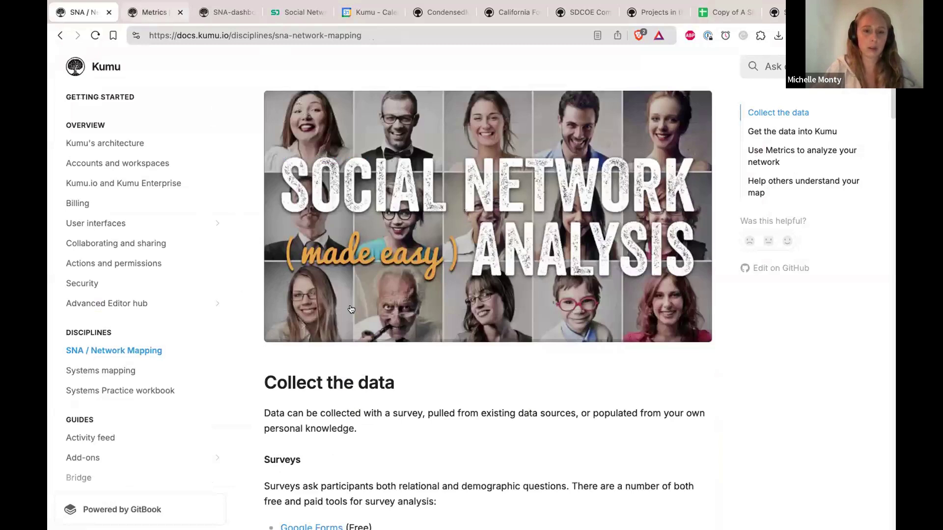
{"action": "key", "text": "ctrl+Tab"}
{"action": "scroll", "coordinate": [442, 302], "scroll_direction": "up", "scroll_amount": 10}
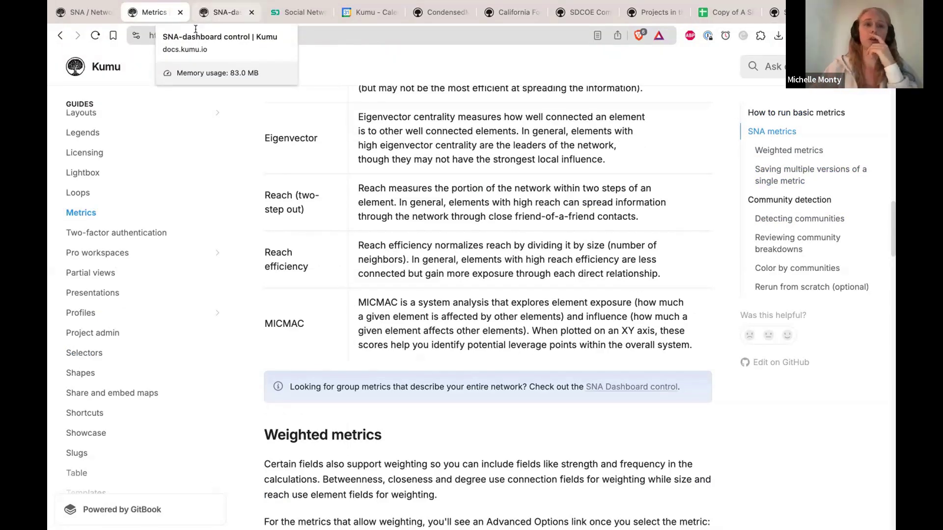
Back in the map, review the Degree metric's advanced connection-weighting options and inspect the metric fields of a connection.
{"action": "key", "text": "super+9"}
{"action": "left_click", "coordinate": [259, 198]}
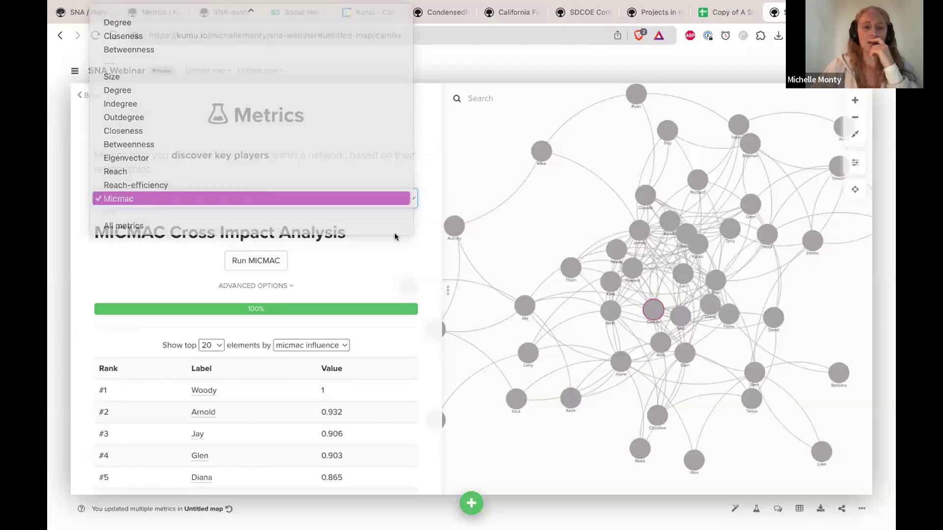
{"action": "left_click", "coordinate": [260, 199]}
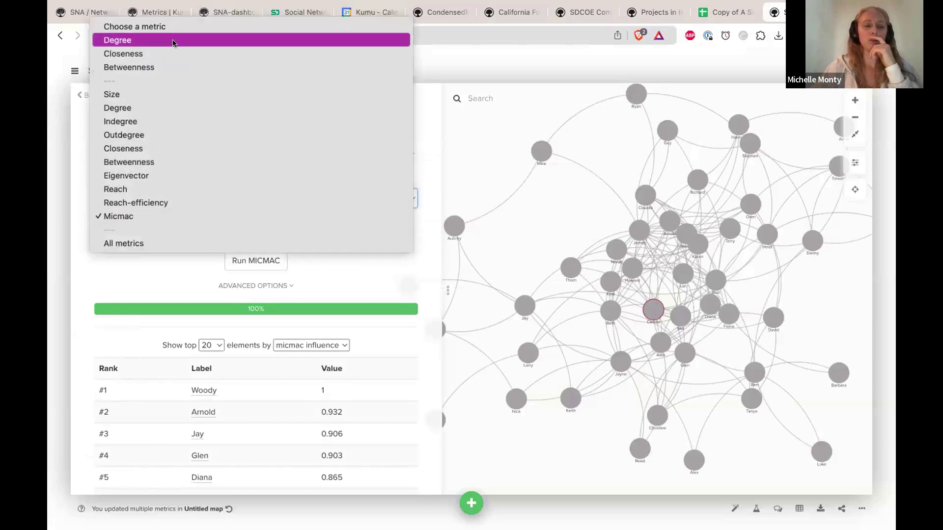
{"action": "left_click", "coordinate": [172, 40]}
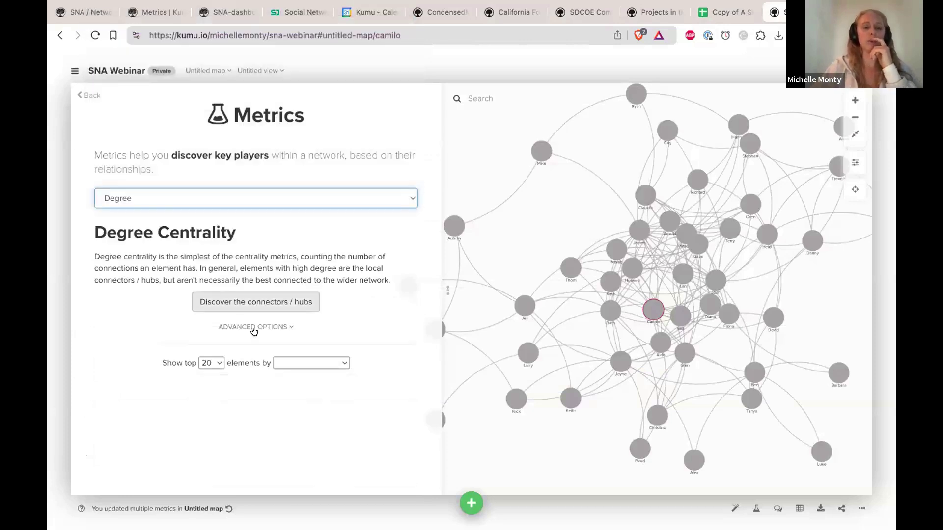
{"action": "left_click", "coordinate": [252, 327]}
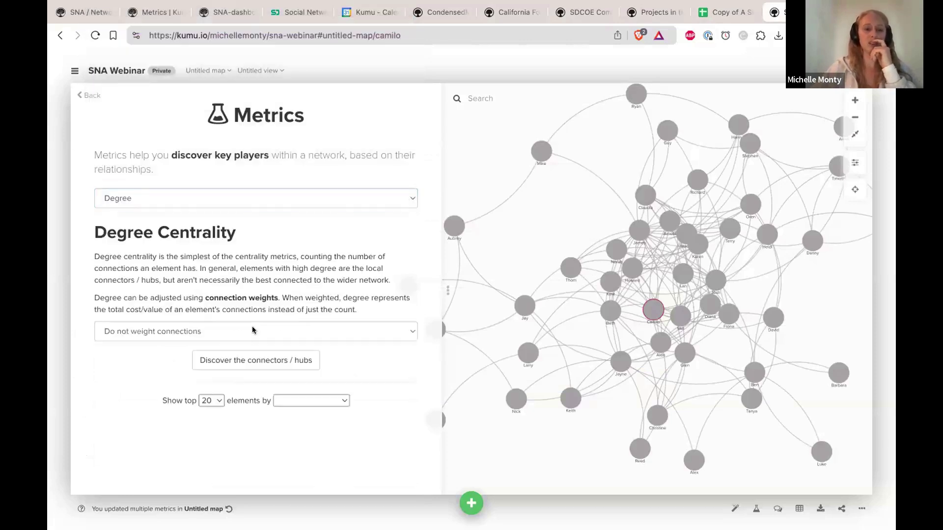
{"action": "left_click", "coordinate": [222, 332]}
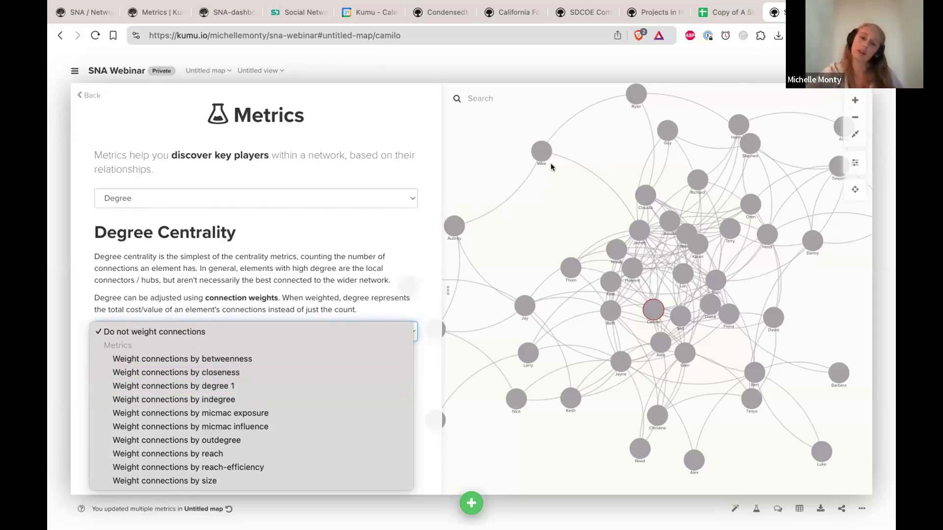
{"action": "left_click", "coordinate": [582, 168]}
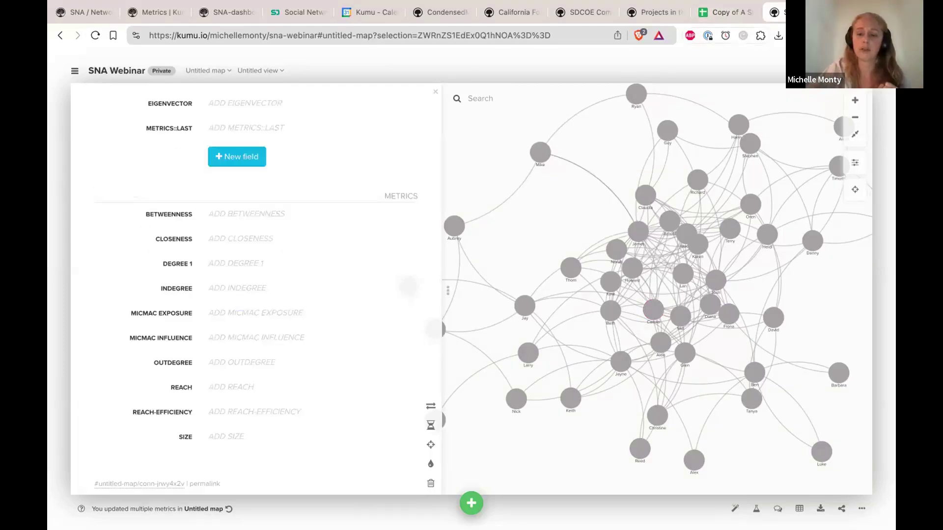
{"action": "left_click", "coordinate": [756, 508]}
{"action": "left_click", "coordinate": [196, 331]}
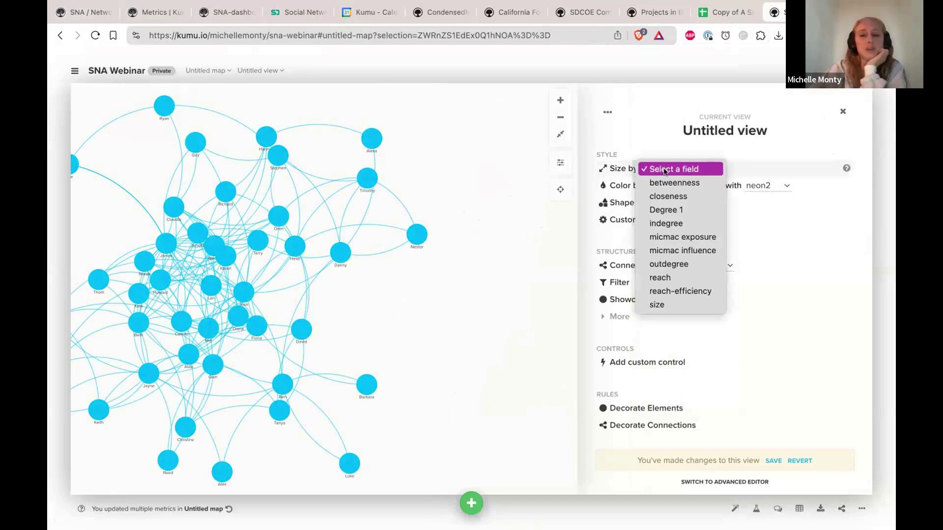
Size the map's elements by Degree 1, close the view settings and fit the whole network on screen.
{"action": "left_click", "coordinate": [674, 210]}
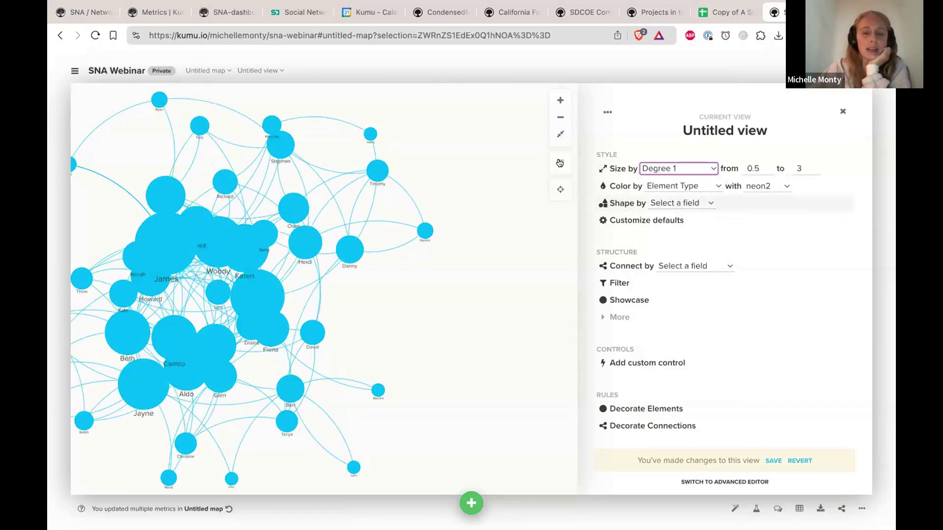
{"action": "left_click", "coordinate": [565, 231]}
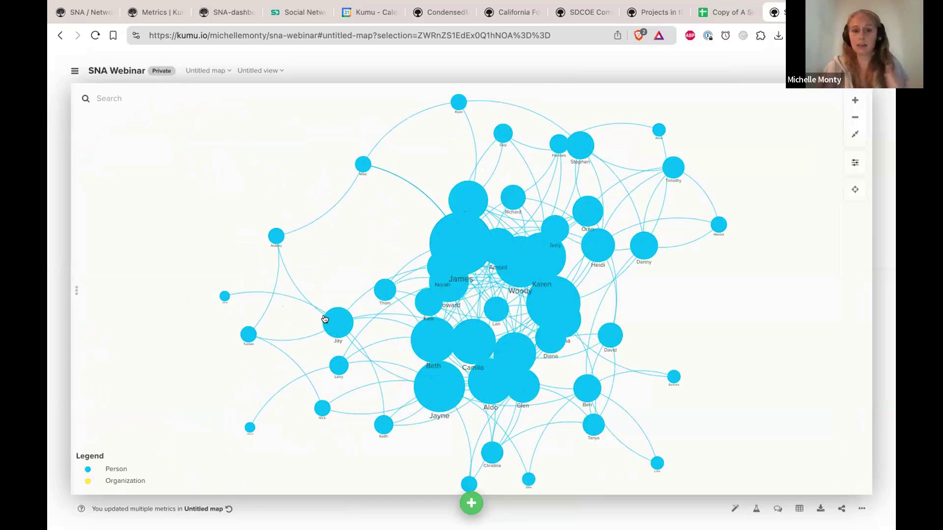
{"action": "left_click", "coordinate": [851, 141]}
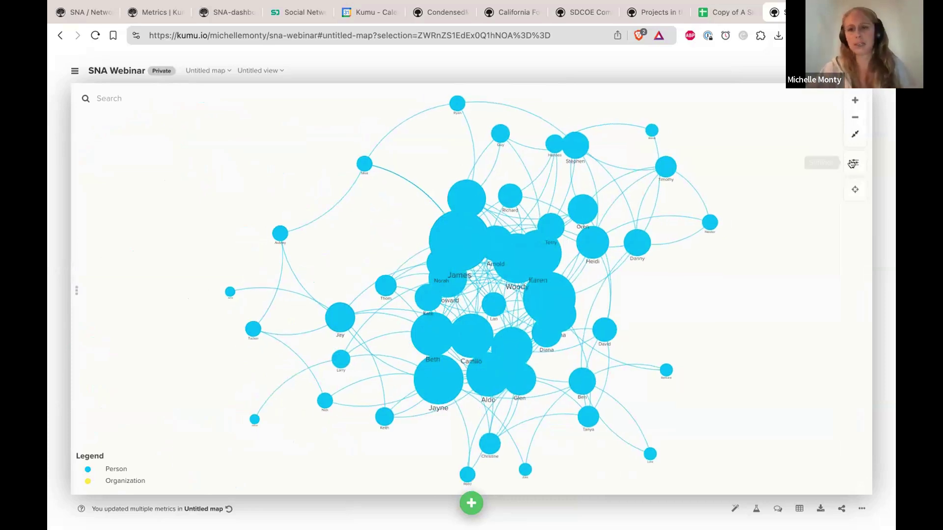
Reopen the view settings and size the elements by micmac exposure.
{"action": "left_click", "coordinate": [852, 163]}
{"action": "left_click", "coordinate": [674, 166]}
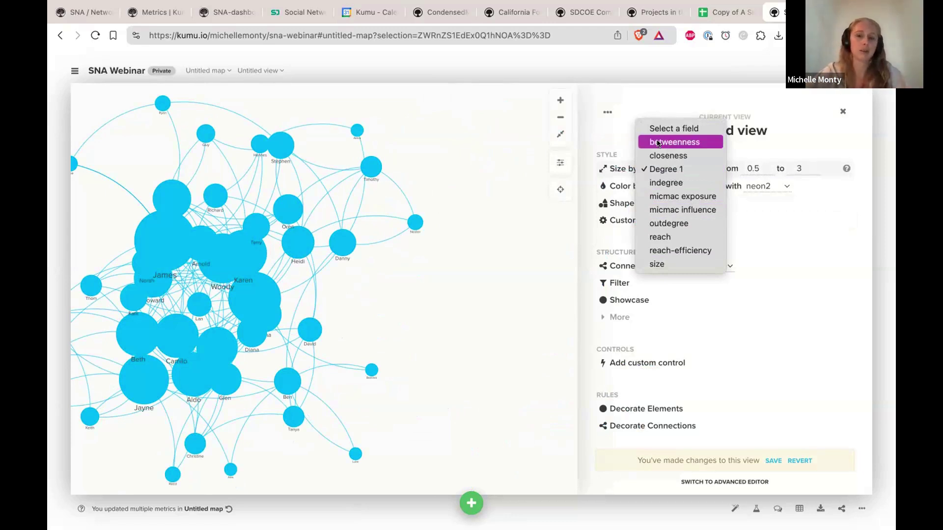
{"action": "left_click", "coordinate": [626, 134]}
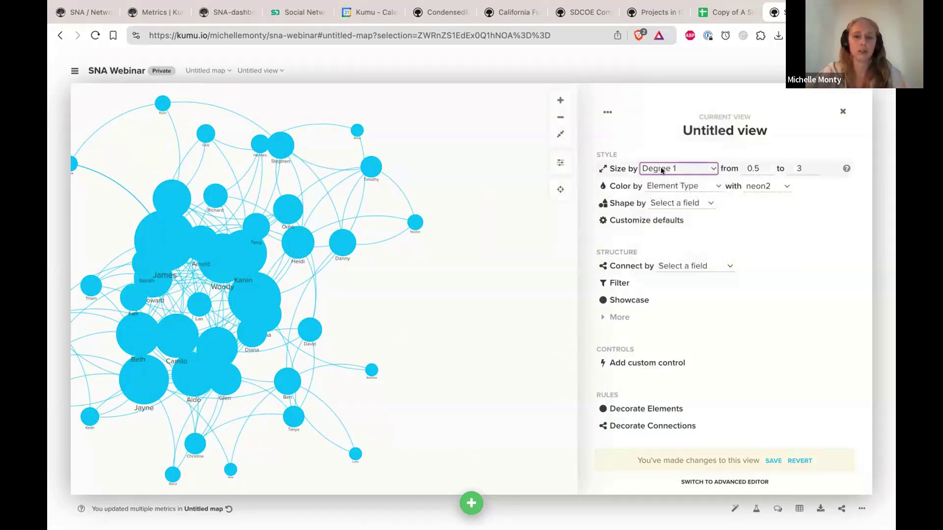
{"action": "left_click", "coordinate": [663, 168]}
{"action": "left_click", "coordinate": [683, 196]}
Change the field that sizes the elements to outdegree.
{"action": "left_click", "coordinate": [663, 169]}
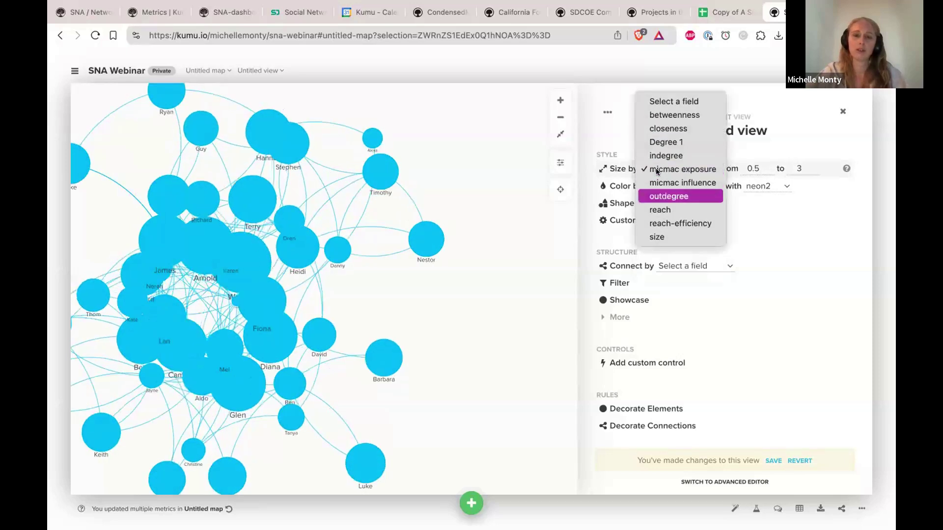
{"action": "left_click", "coordinate": [668, 194]}
{"action": "left_click", "coordinate": [659, 169]}
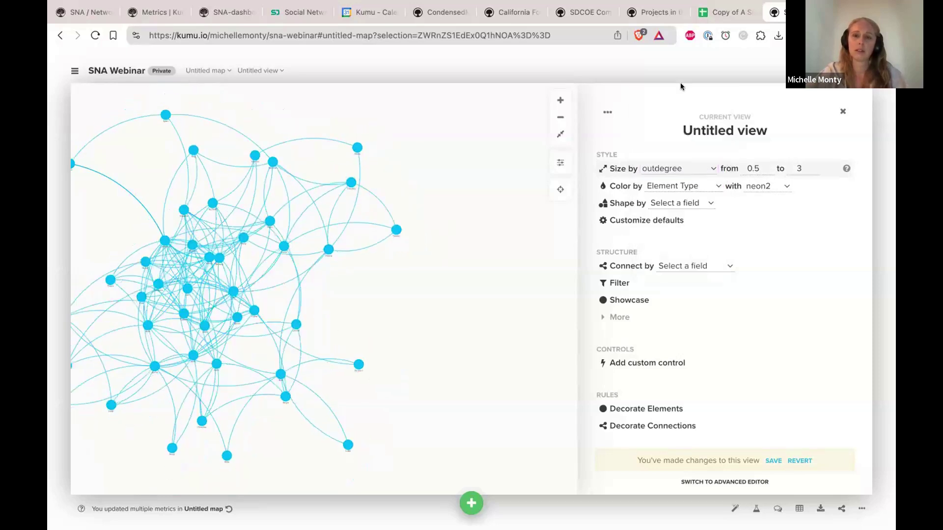
Close the view settings and run Community Detection on the map.
{"action": "left_click", "coordinate": [682, 88]}
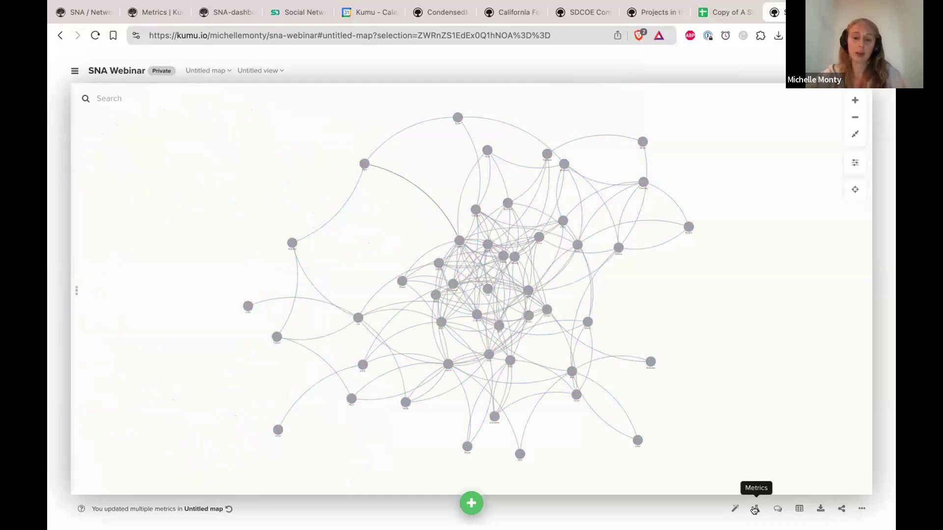
{"action": "left_click", "coordinate": [754, 510]}
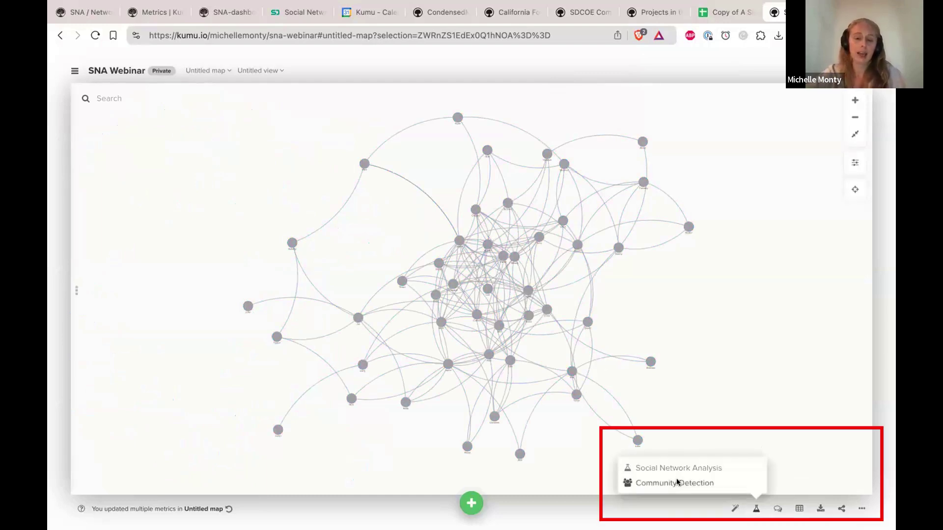
{"action": "left_click", "coordinate": [677, 483]}
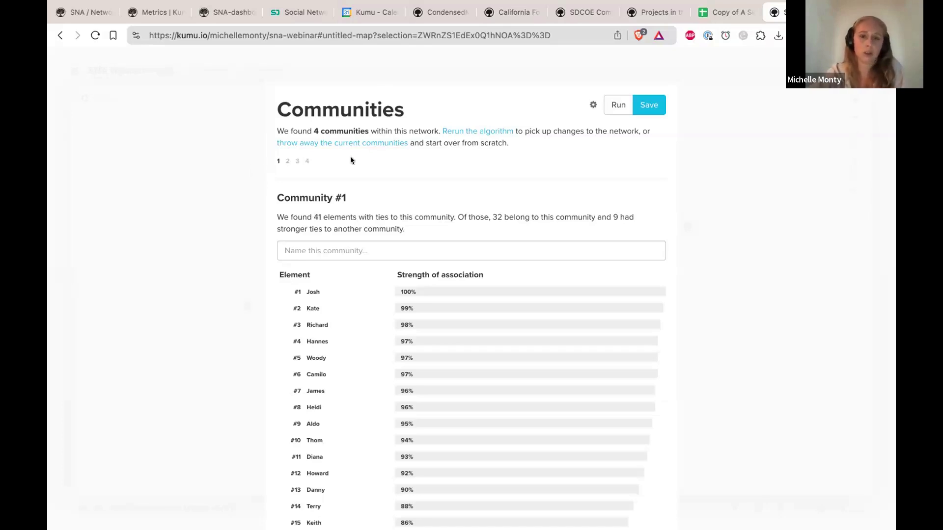
Review the members and strengths of association of each detected community, ending back on Community #1.
{"action": "left_click", "coordinate": [286, 161]}
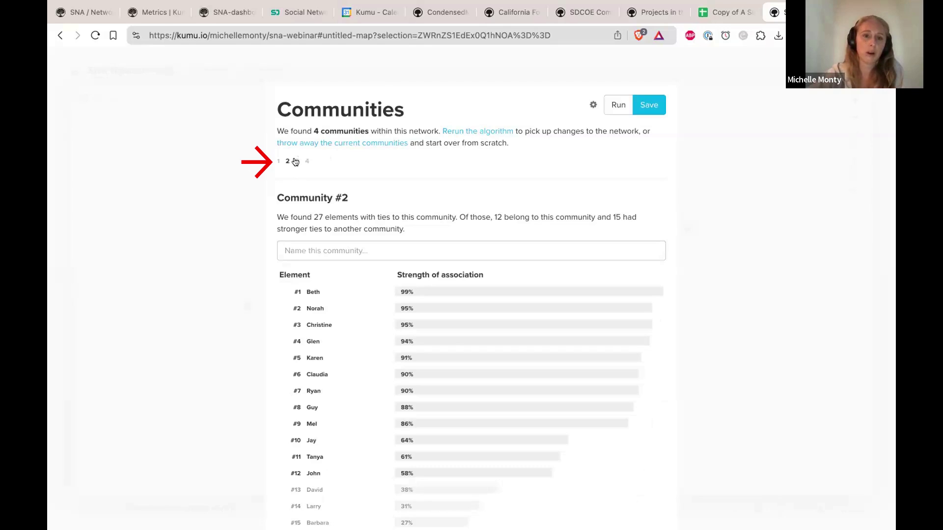
{"action": "left_click", "coordinate": [298, 161]}
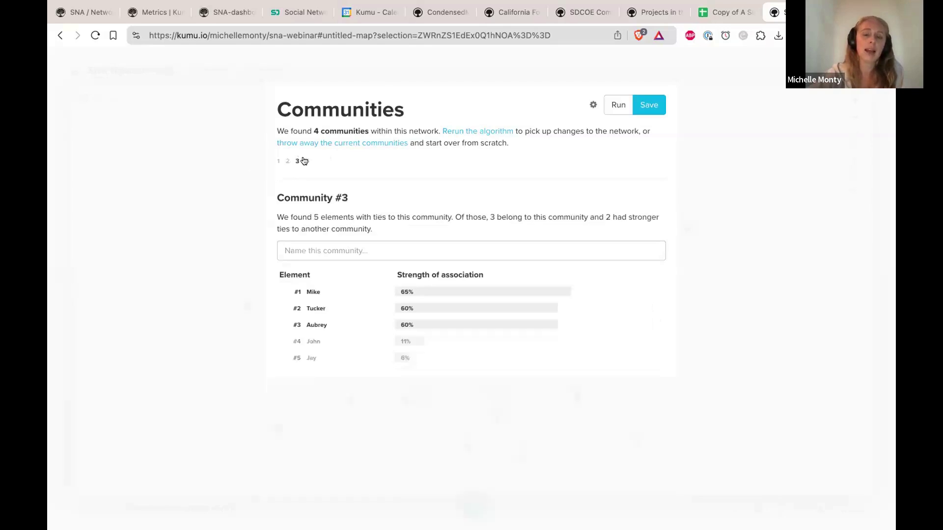
{"action": "left_click", "coordinate": [305, 161]}
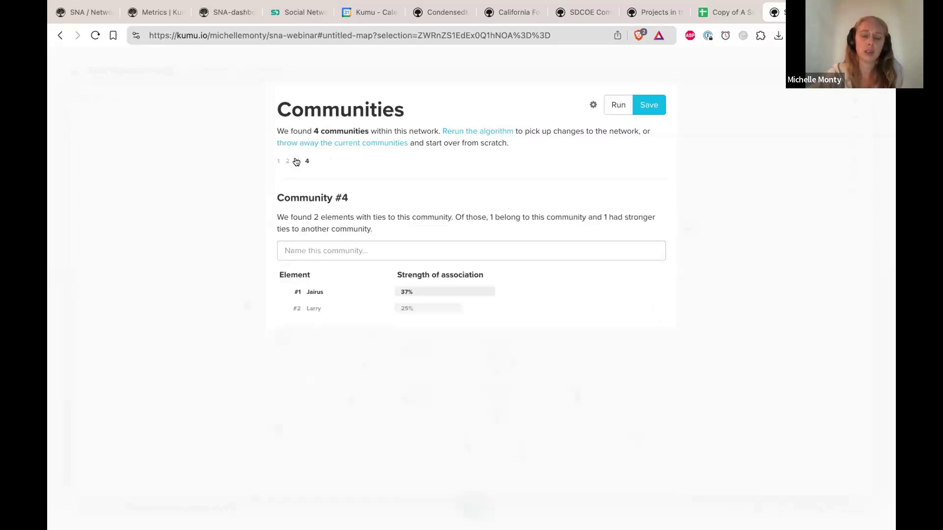
{"action": "left_click", "coordinate": [296, 161]}
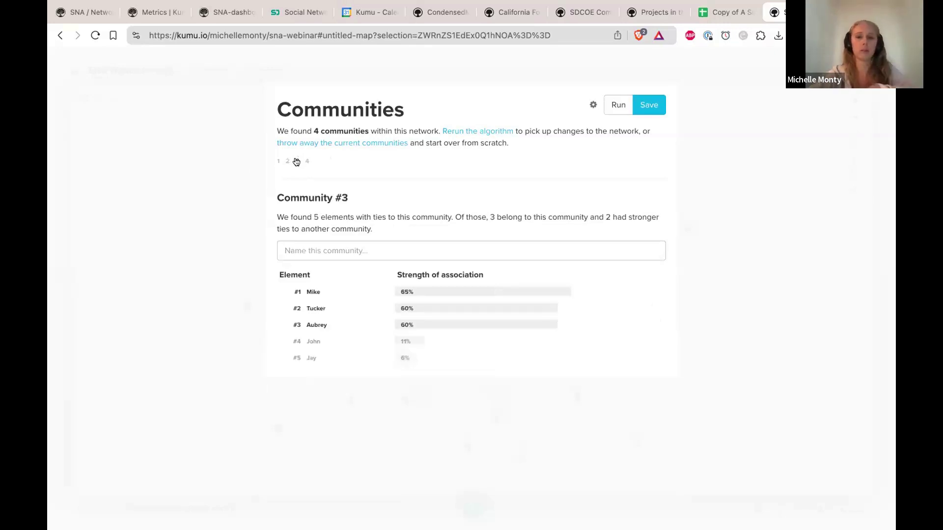
{"action": "left_click", "coordinate": [287, 162]}
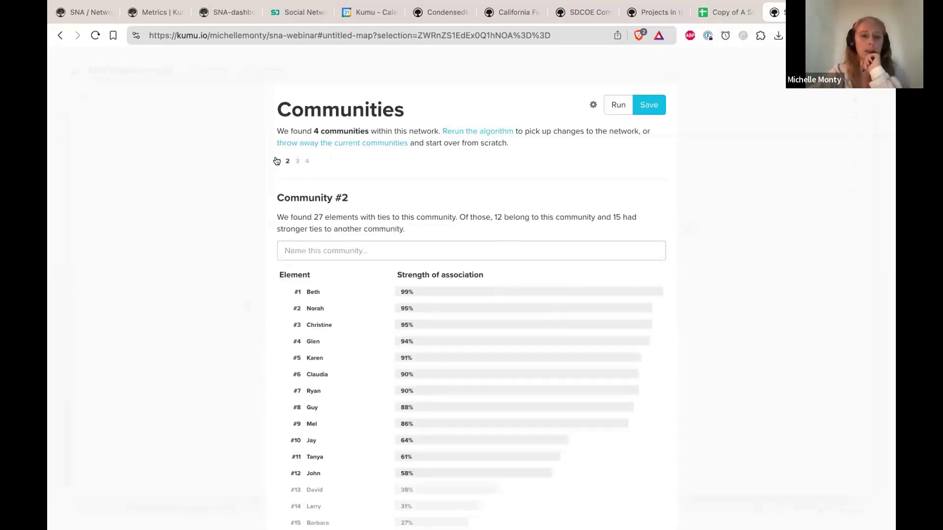
{"action": "left_click", "coordinate": [277, 161]}
Save the detected communities to the map's elements and check the Community field on three individual people.
{"action": "left_click", "coordinate": [644, 105]}
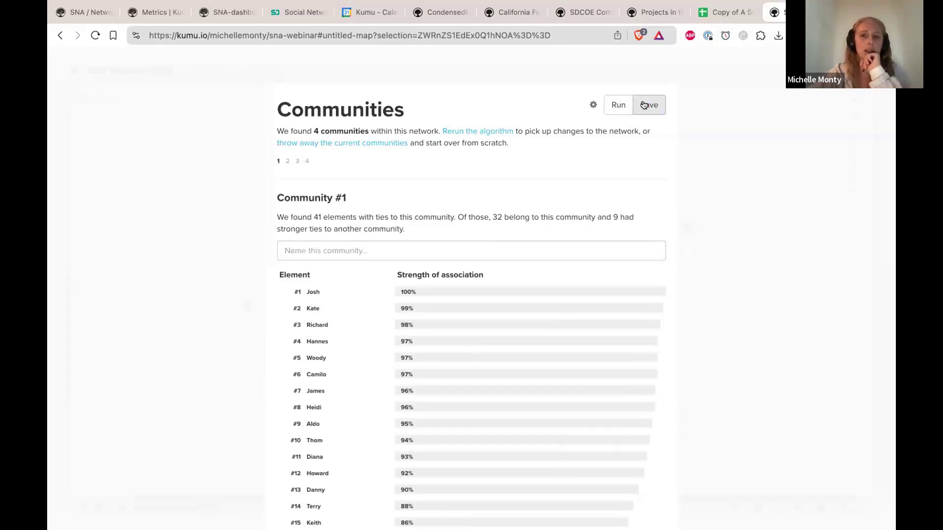
{"action": "left_click", "coordinate": [797, 118]}
{"action": "left_click", "coordinate": [363, 162]}
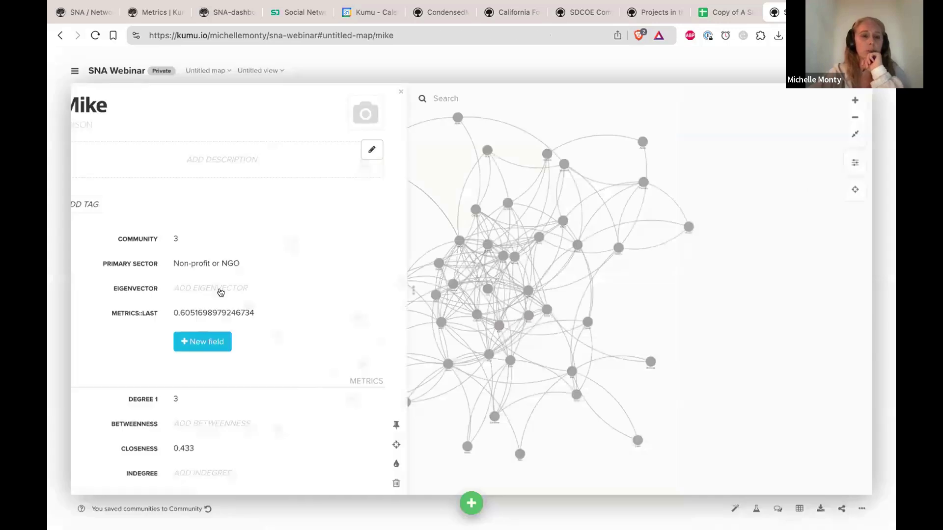
{"action": "left_click", "coordinate": [638, 143]}
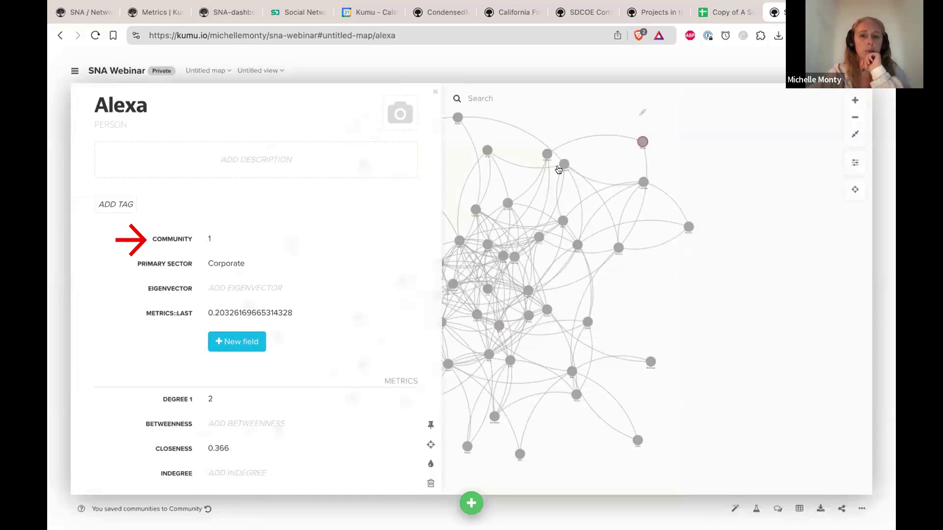
{"action": "left_click", "coordinate": [563, 163]}
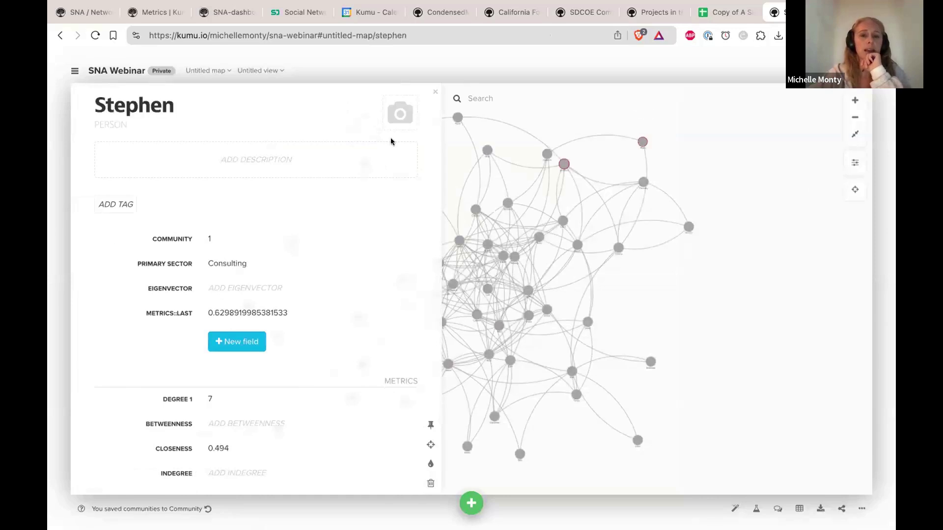
Color the map's elements by Community with the set2 palette and close the view settings.
{"action": "left_click", "coordinate": [843, 161]}
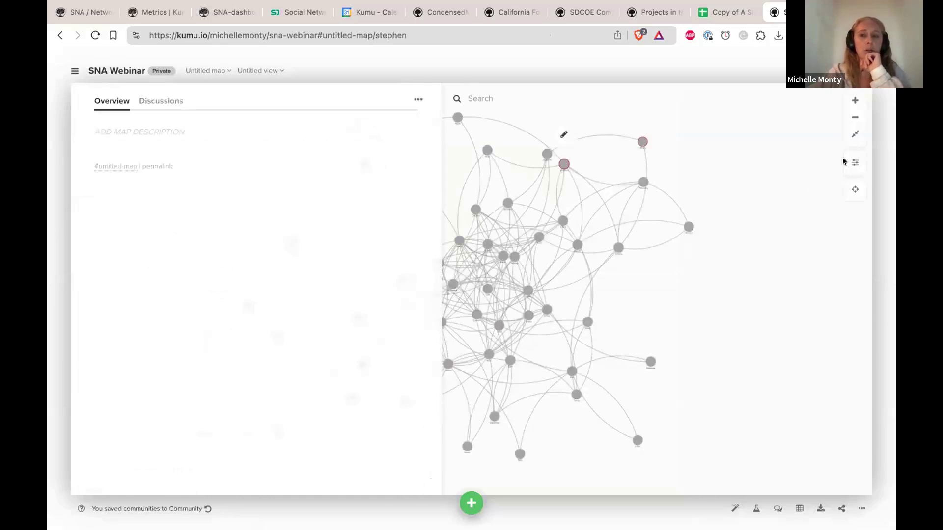
{"action": "left_click", "coordinate": [853, 162]}
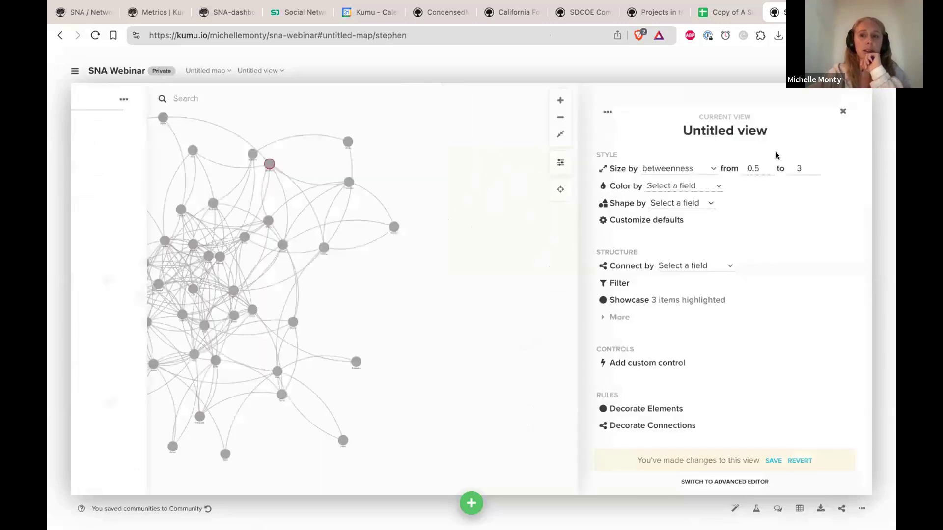
{"action": "left_click", "coordinate": [634, 187]}
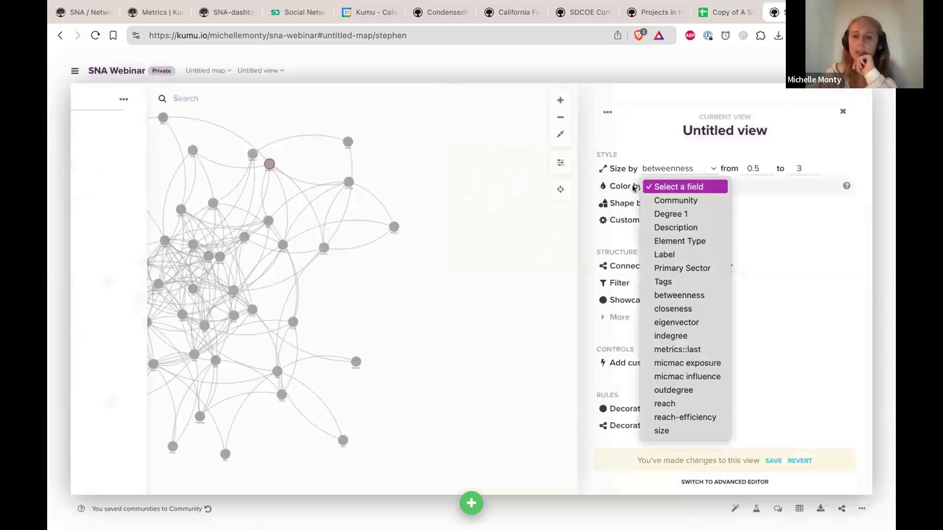
{"action": "left_click", "coordinate": [638, 196]}
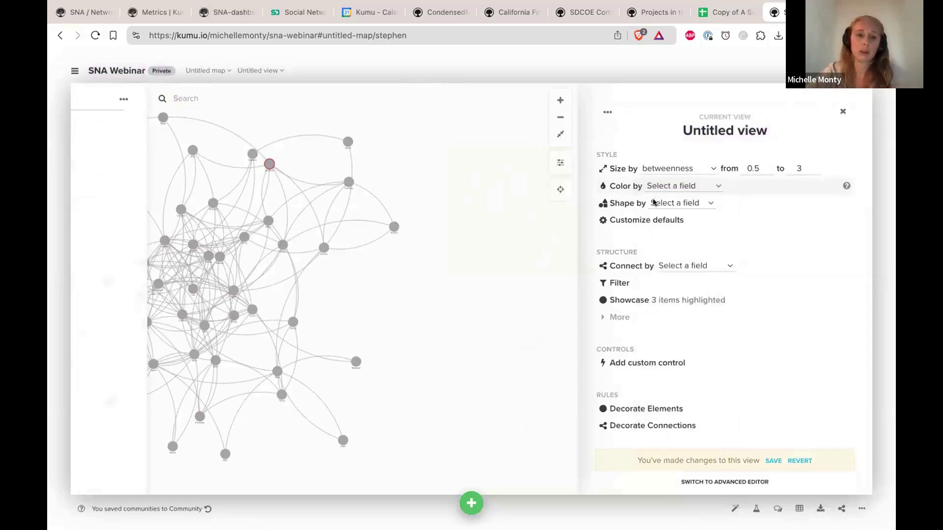
{"action": "left_click", "coordinate": [768, 186]}
{"action": "left_click", "coordinate": [761, 210]}
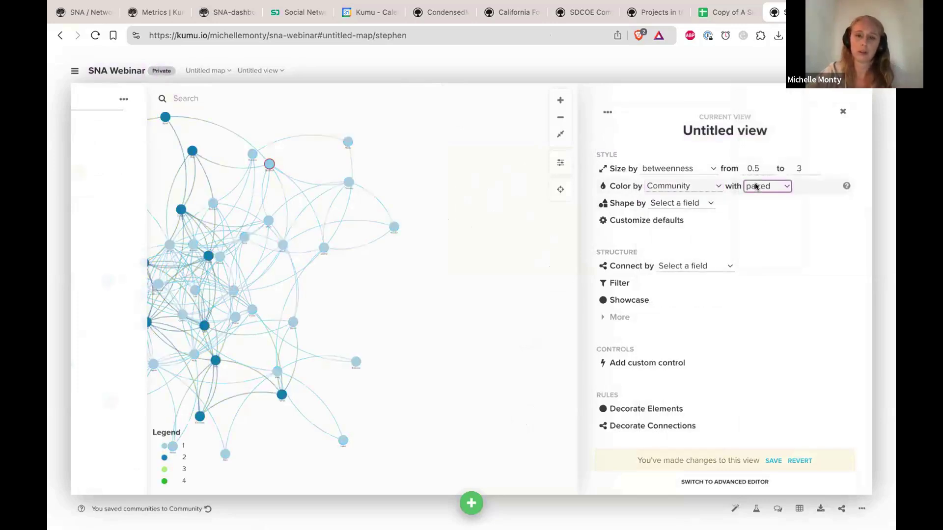
{"action": "left_click", "coordinate": [758, 191]}
{"action": "left_click", "coordinate": [758, 200]}
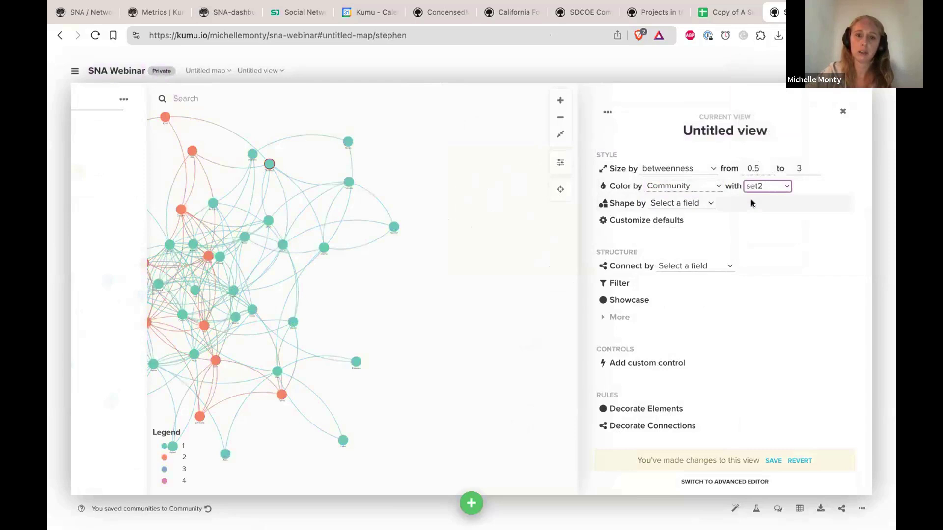
{"action": "left_click", "coordinate": [550, 164]}
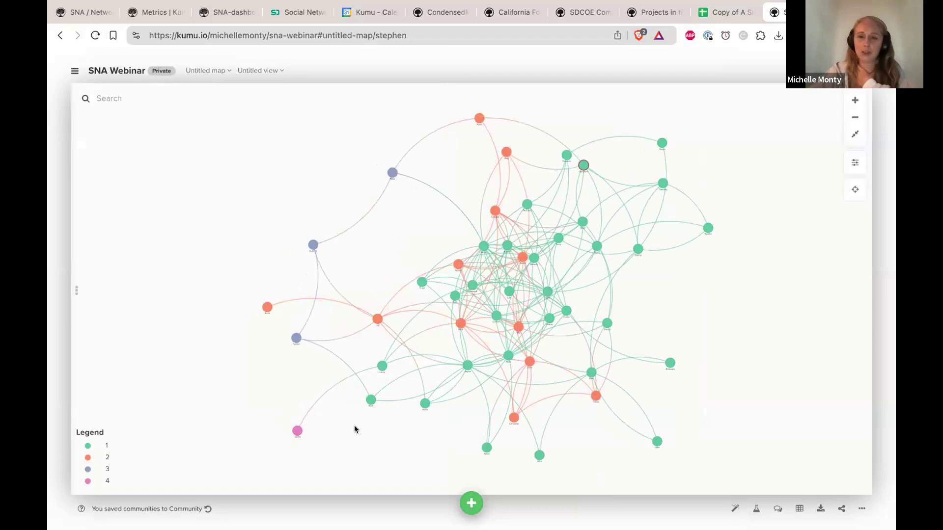
View the SDCOE communication map for comparison and return to the SNA Webinar map.
{"action": "left_click", "coordinate": [577, 13]}
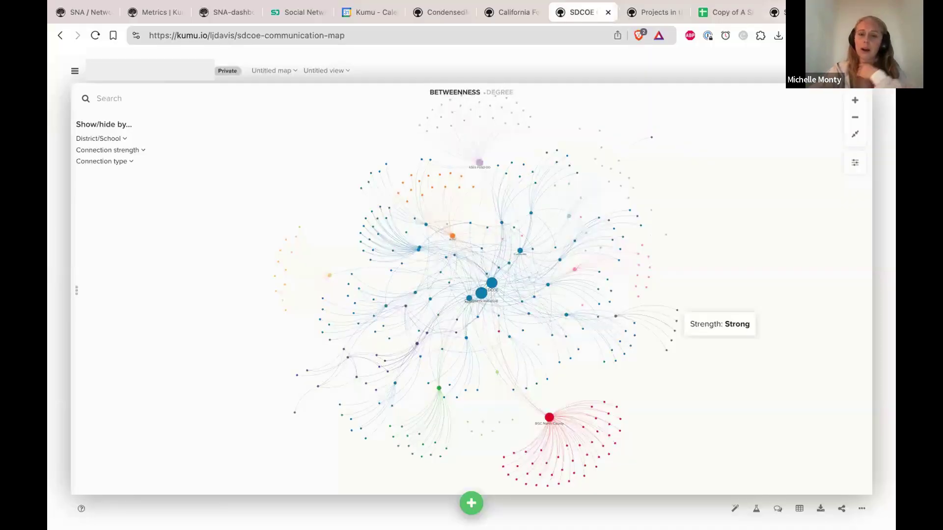
{"action": "key", "text": "ctrl+Tab"}
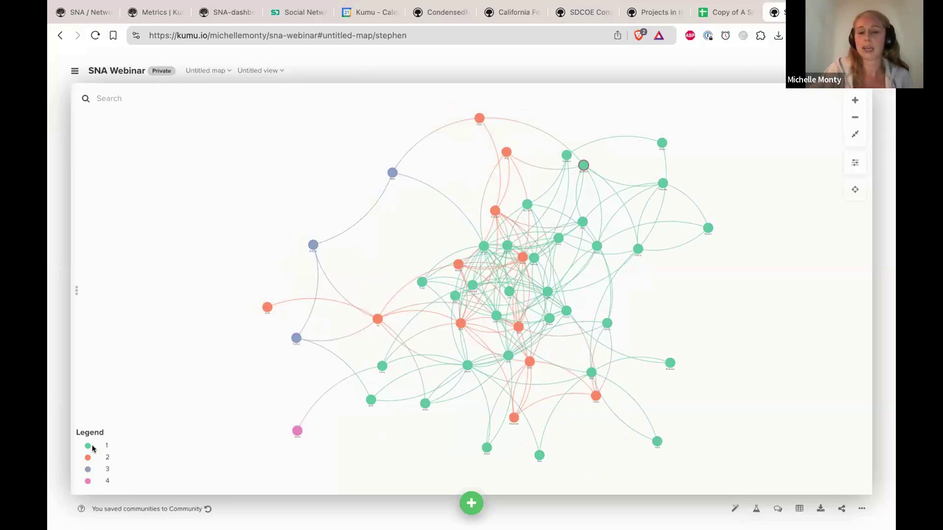
Inspect the profiles of one community 1 person and one community 2 person, close the profile and switch to the presentation slides.
{"action": "left_click", "coordinate": [484, 245]}
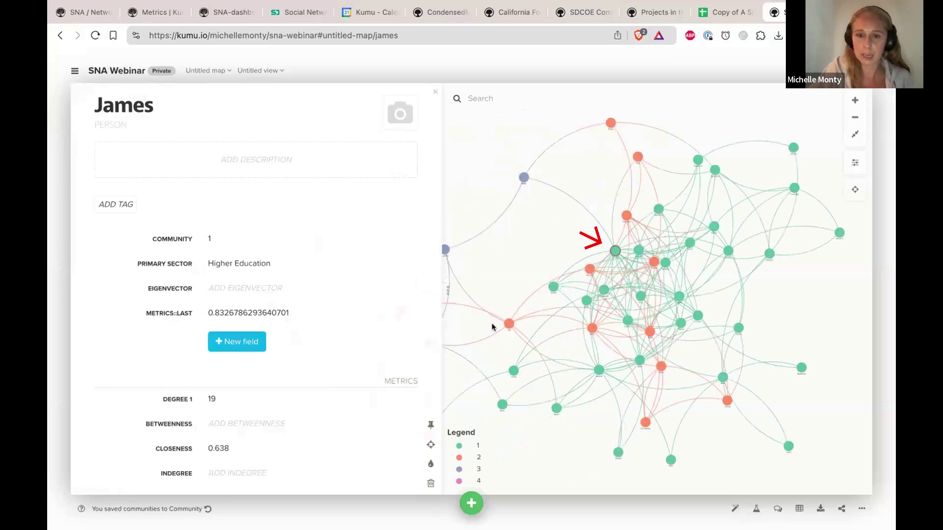
{"action": "left_click", "coordinate": [509, 324]}
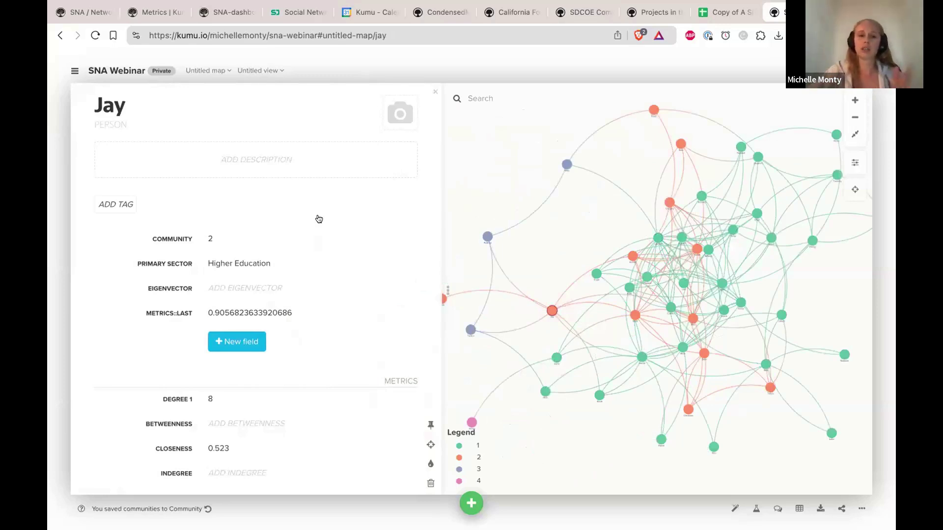
{"action": "left_click", "coordinate": [431, 93]}
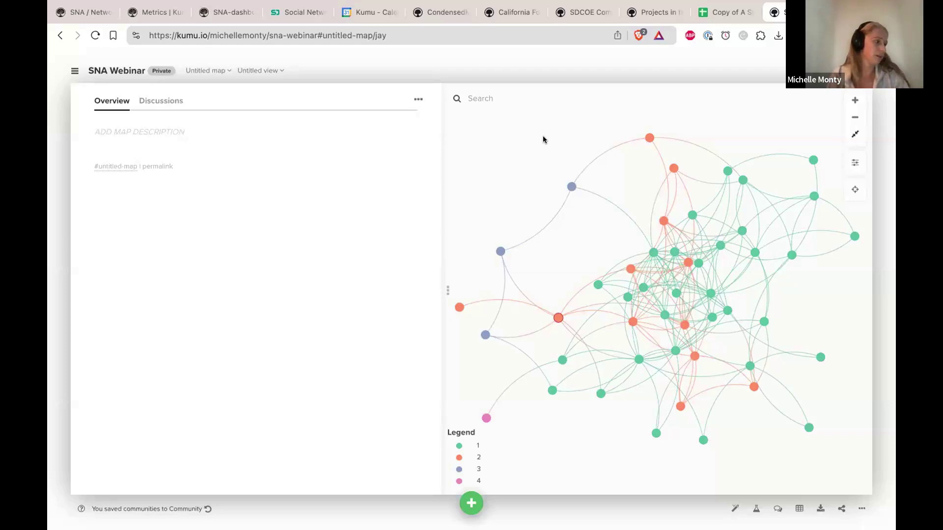
{"action": "key", "text": "alt+Tab"}
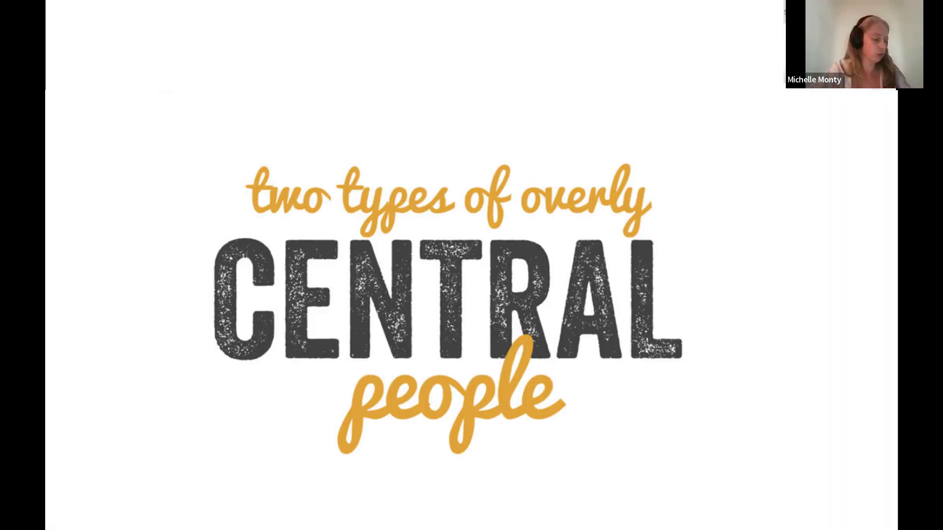